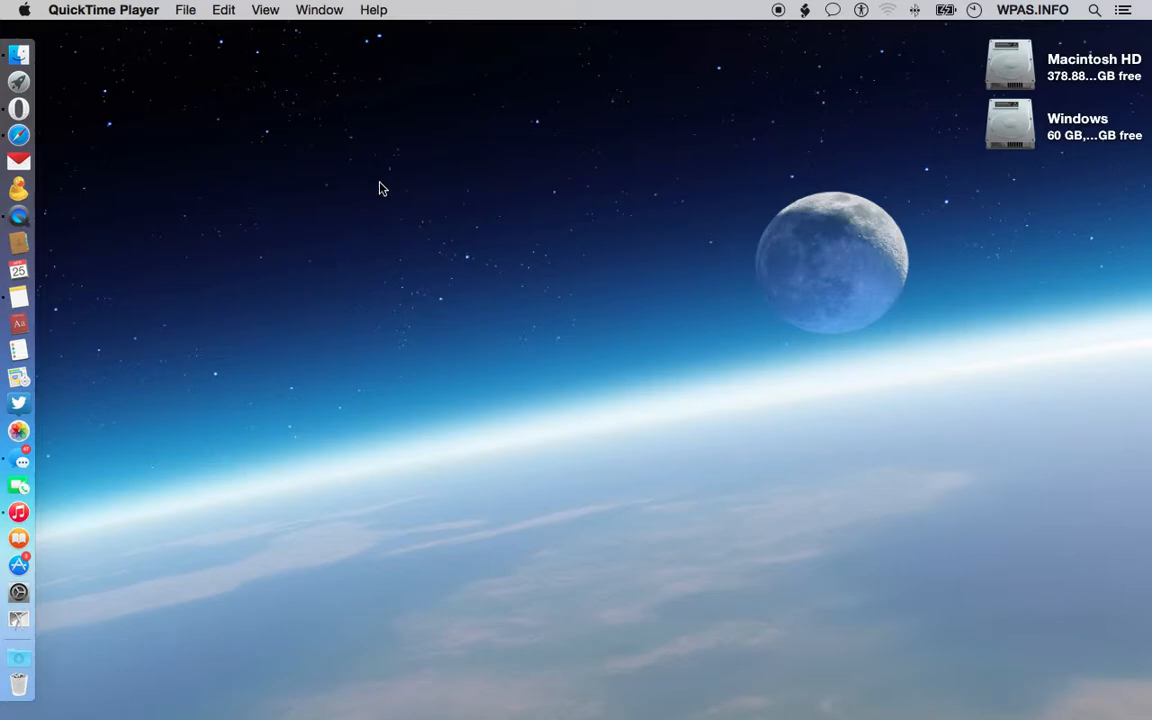
{"action": "key", "text": "F4"}
{"action": "left_click", "coordinate": [420, 62]}
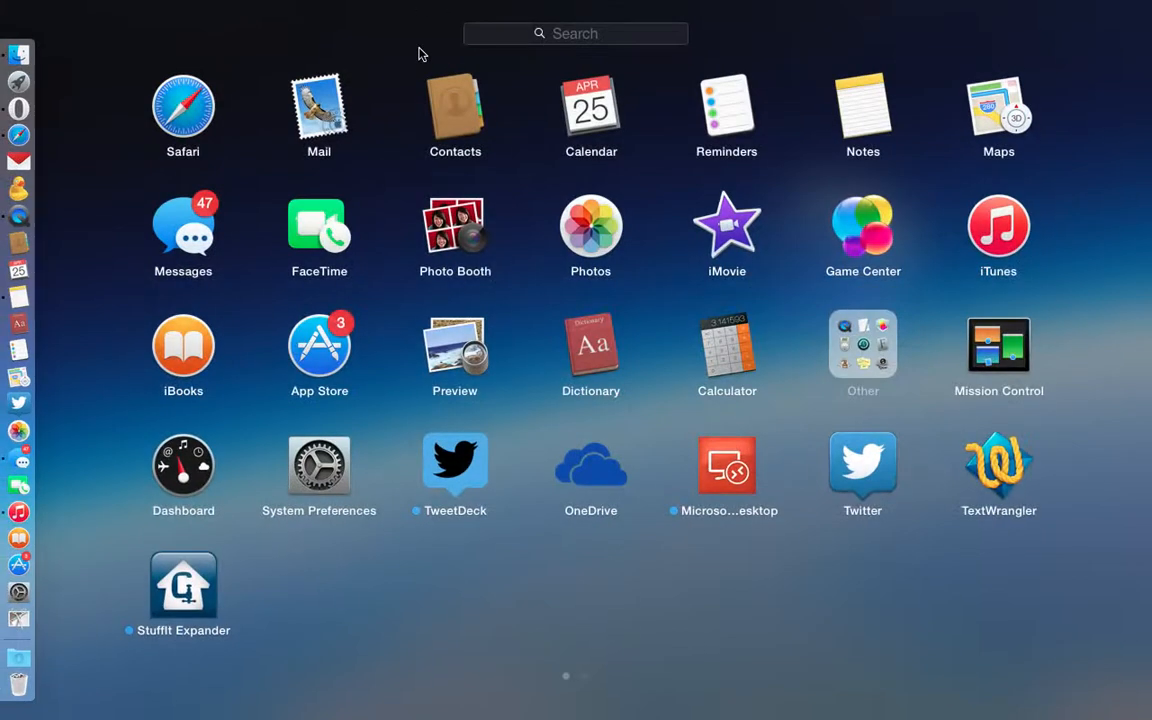
{"action": "left_click", "coordinate": [100, 102]}
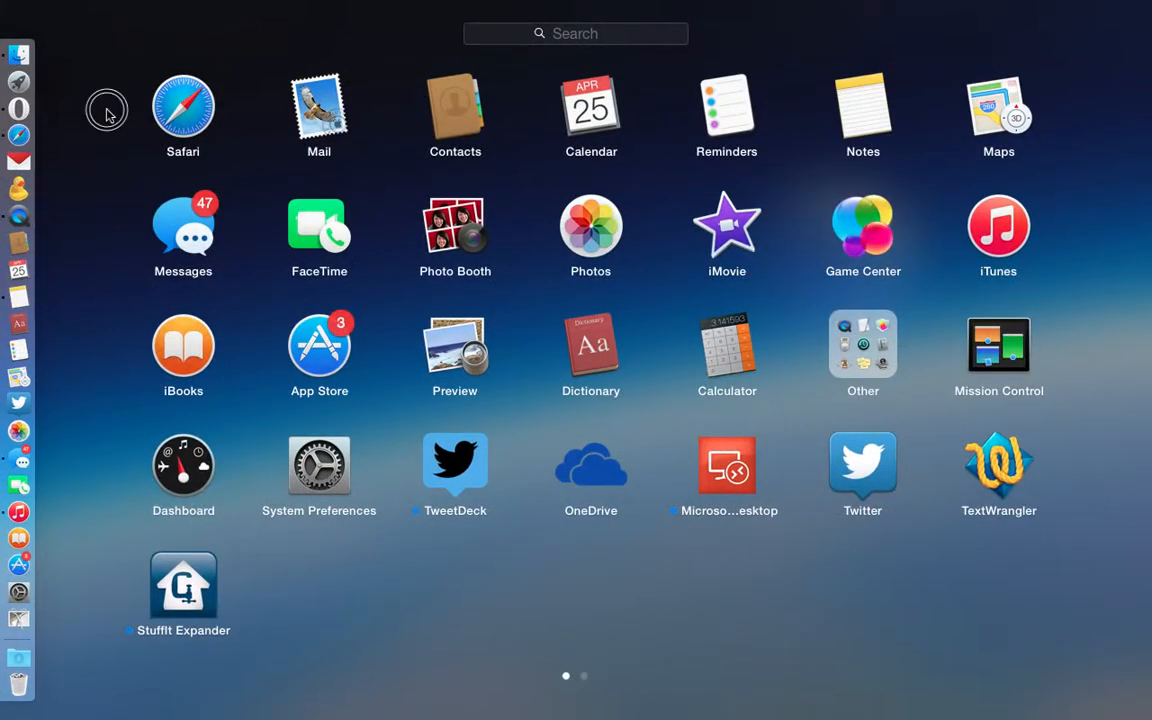
Step: Launch Automator from the Other folder in Launchpad
{"action": "left_click", "coordinate": [24, 88]}
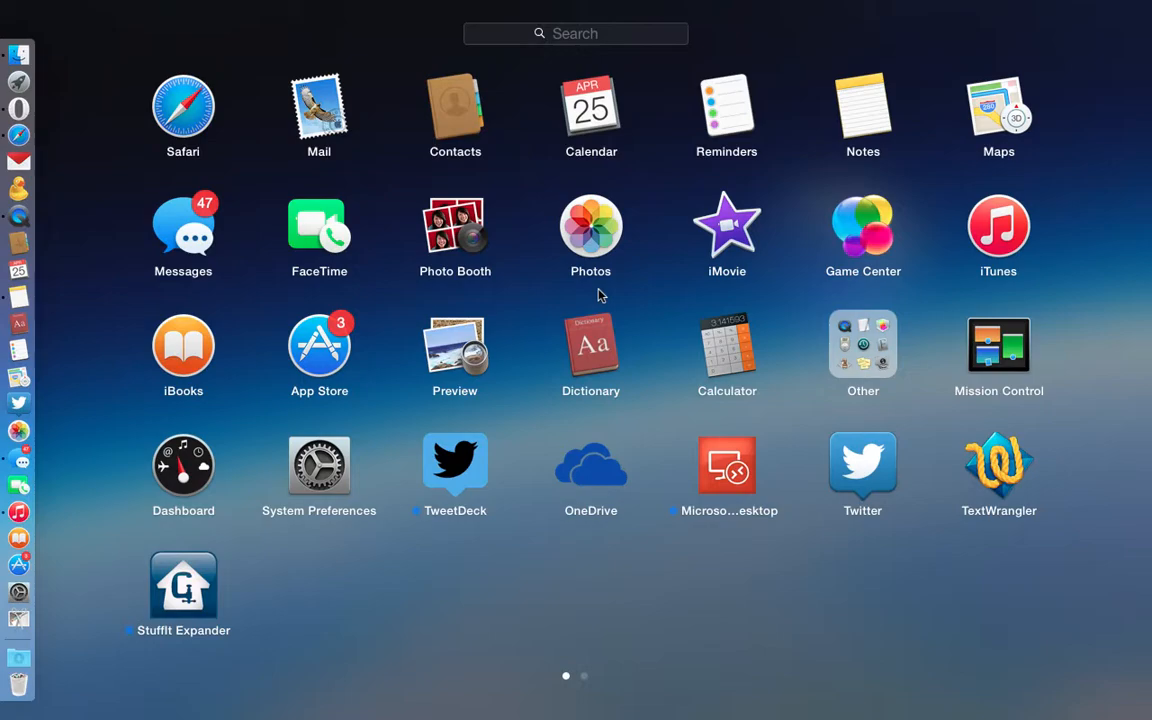
{"action": "scroll", "coordinate": [600, 295], "scroll_direction": "right", "scroll_amount": 5}
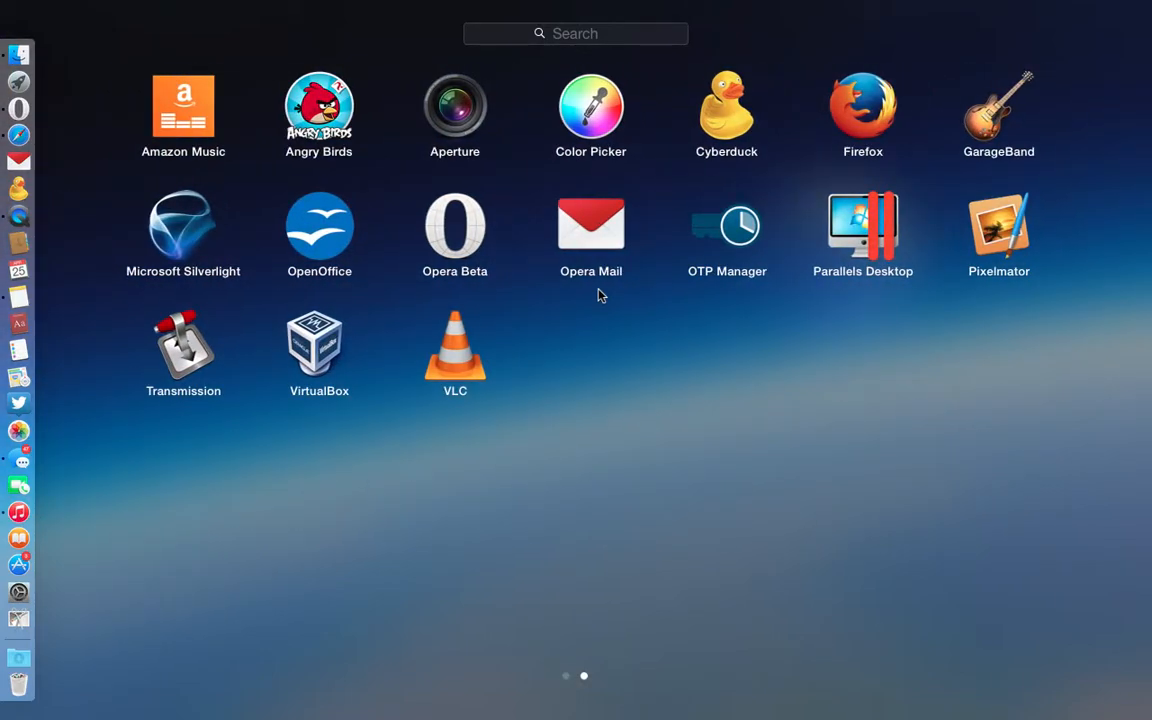
{"action": "scroll", "coordinate": [600, 295], "scroll_direction": "left", "scroll_amount": 5}
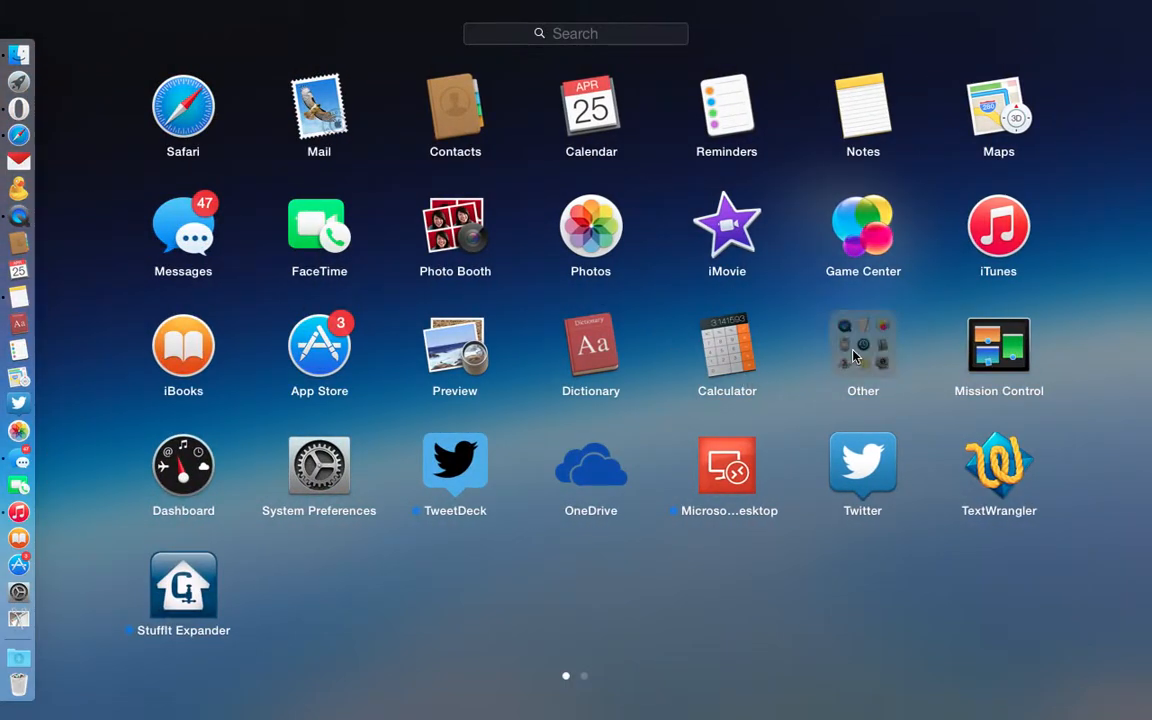
{"action": "left_click", "coordinate": [853, 355]}
{"action": "left_click", "coordinate": [595, 440]}
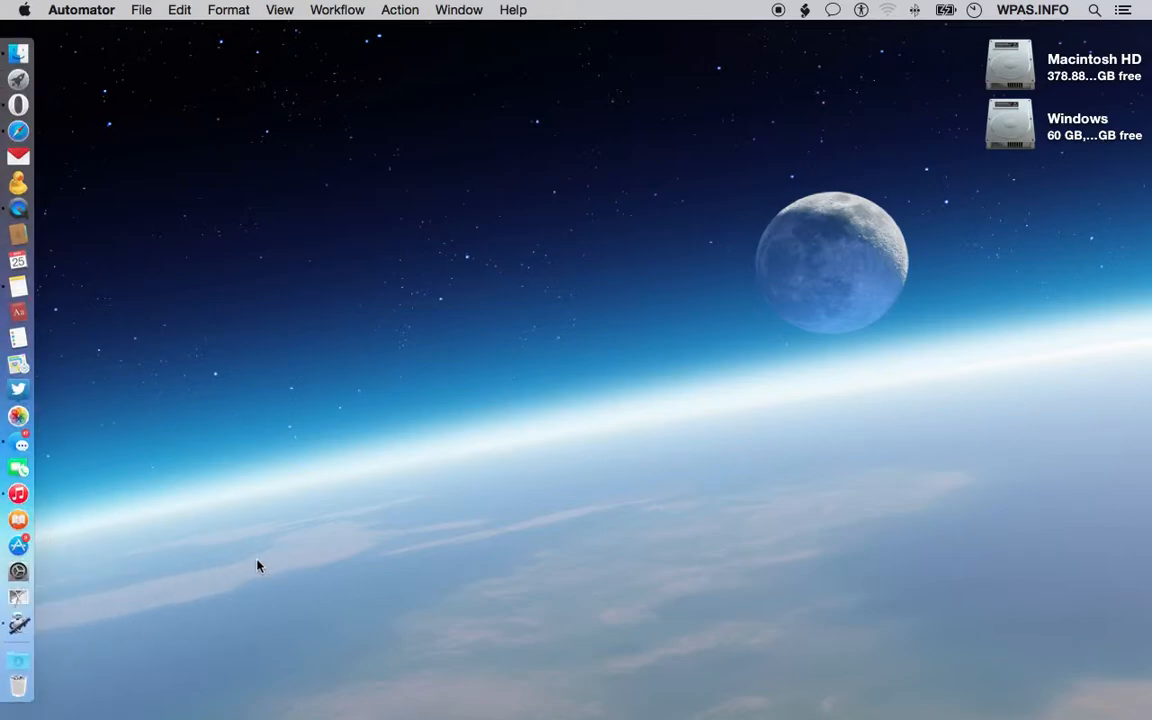
{"action": "left_click", "coordinate": [32, 630]}
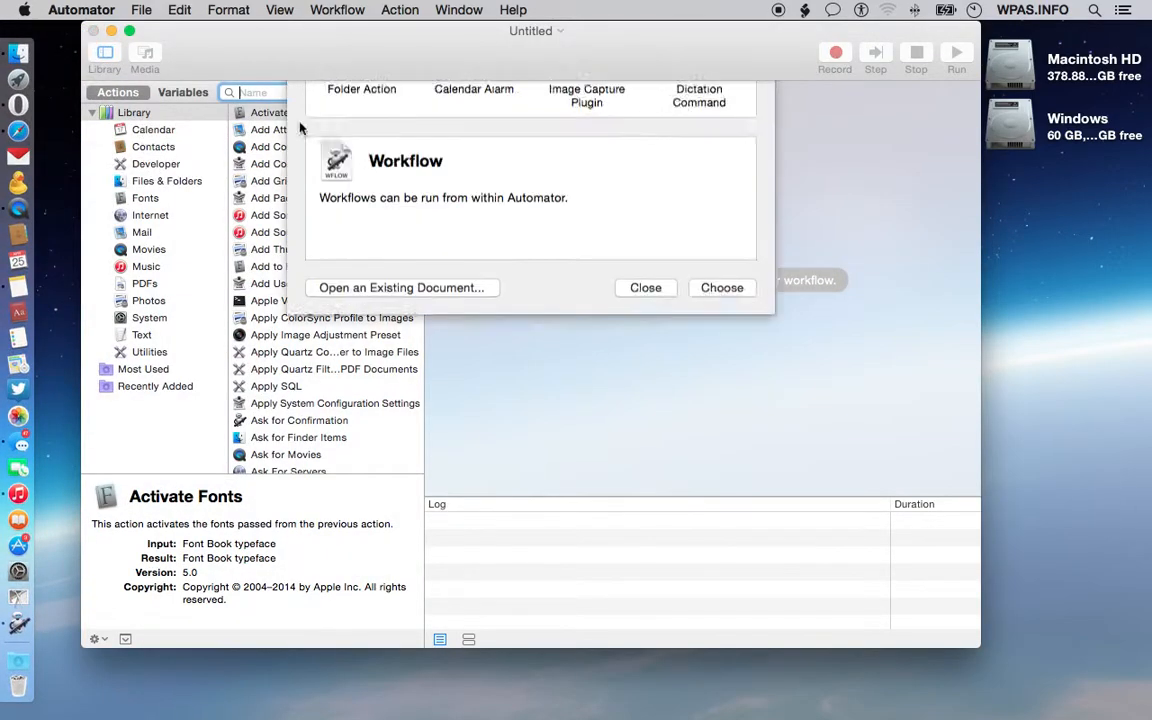
Step: Create a new Automator document of type Application
{"action": "left_click_drag", "start_coordinate": [334, 42], "coordinate": [373, 63]}
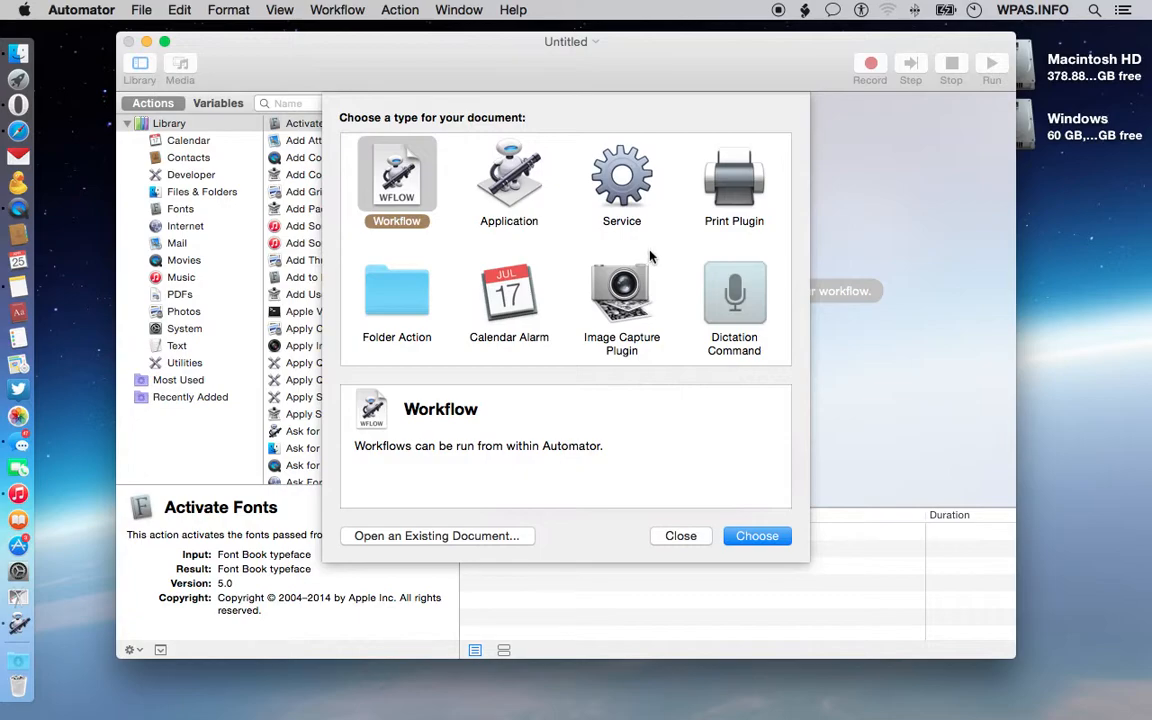
{"action": "left_click", "coordinate": [497, 178]}
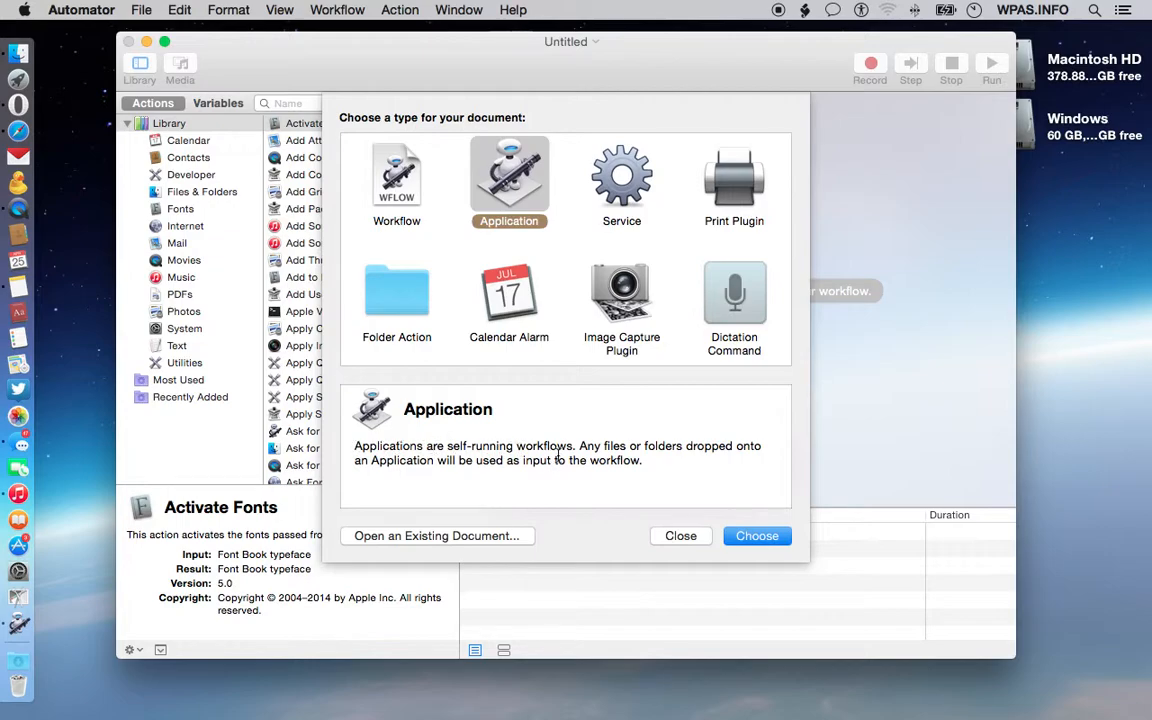
{"action": "left_click", "coordinate": [768, 537]}
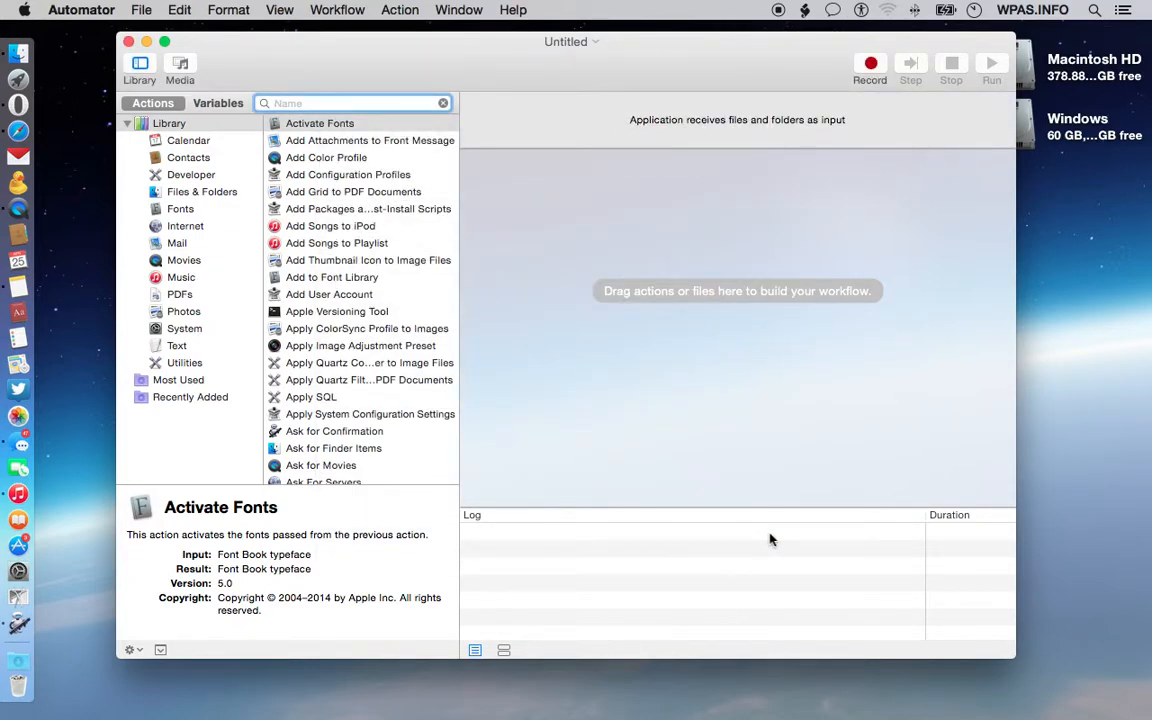
Step: Examine the descriptions of several library actions and the items of the Scripts menu
{"action": "mouse_move", "coordinate": [636, 47]}
{"action": "left_mouse_down"}
{"action": "mouse_move", "coordinate": [656, 57]}
{"action": "mouse_move", "coordinate": [645, 61]}
{"action": "left_mouse_up"}
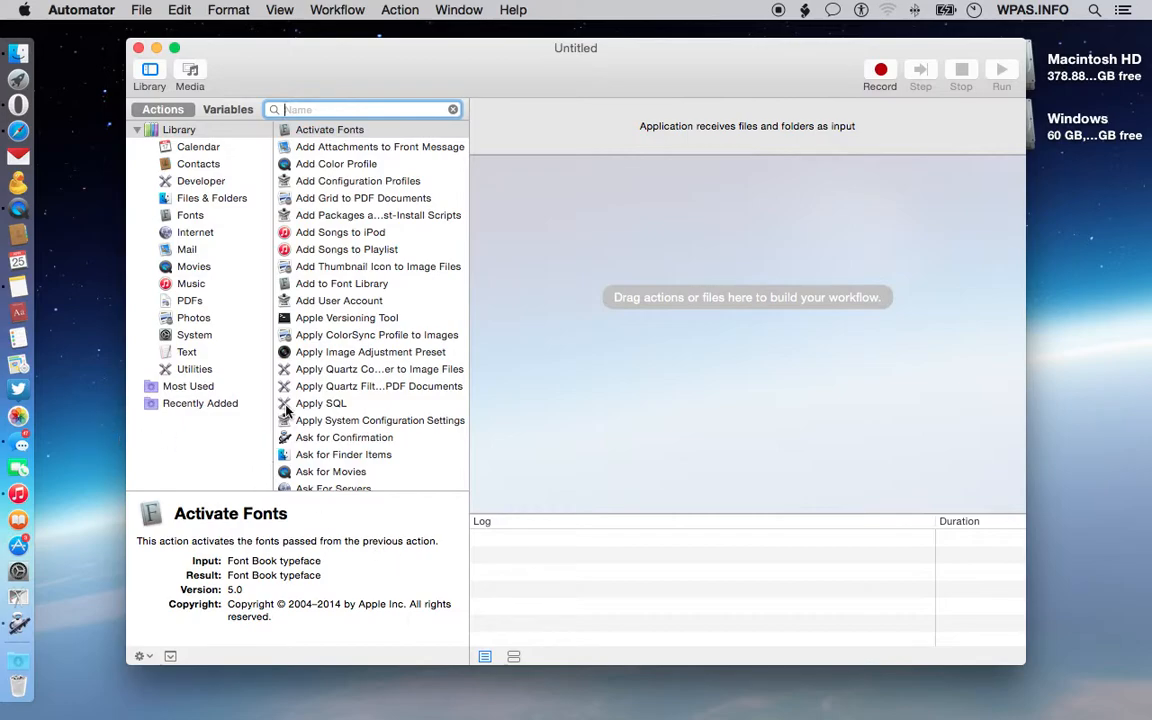
{"action": "left_click", "coordinate": [332, 148]}
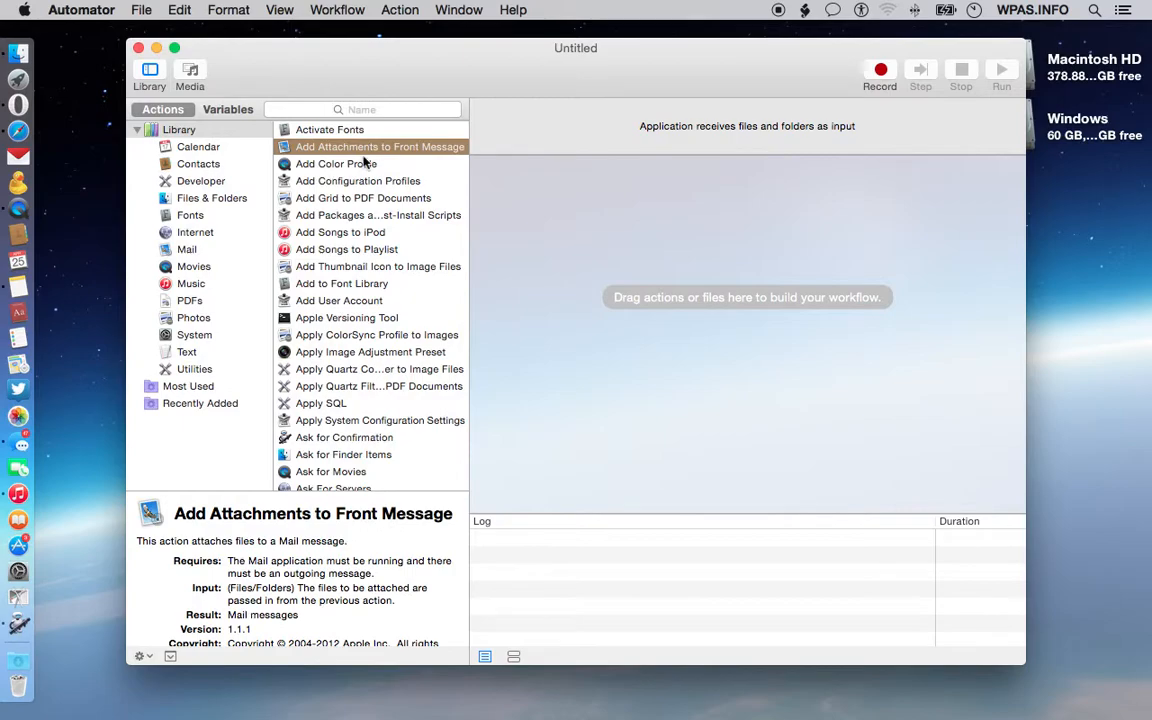
{"action": "left_click", "coordinate": [362, 171]}
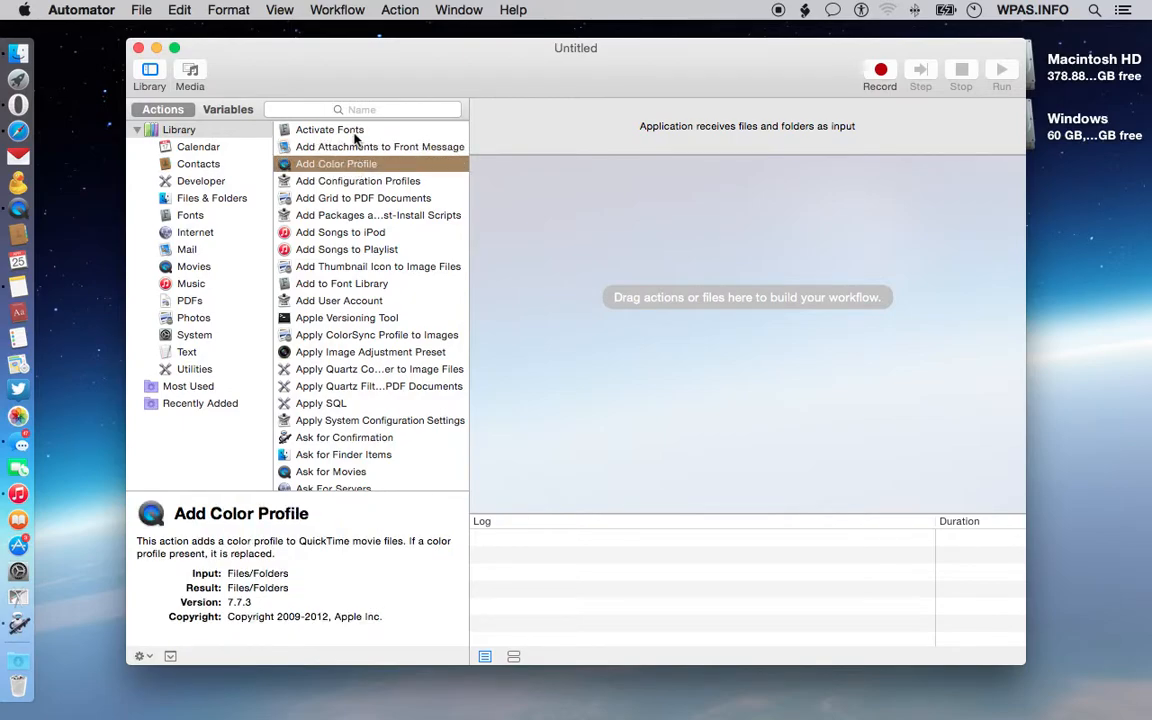
{"action": "left_click", "coordinate": [335, 132]}
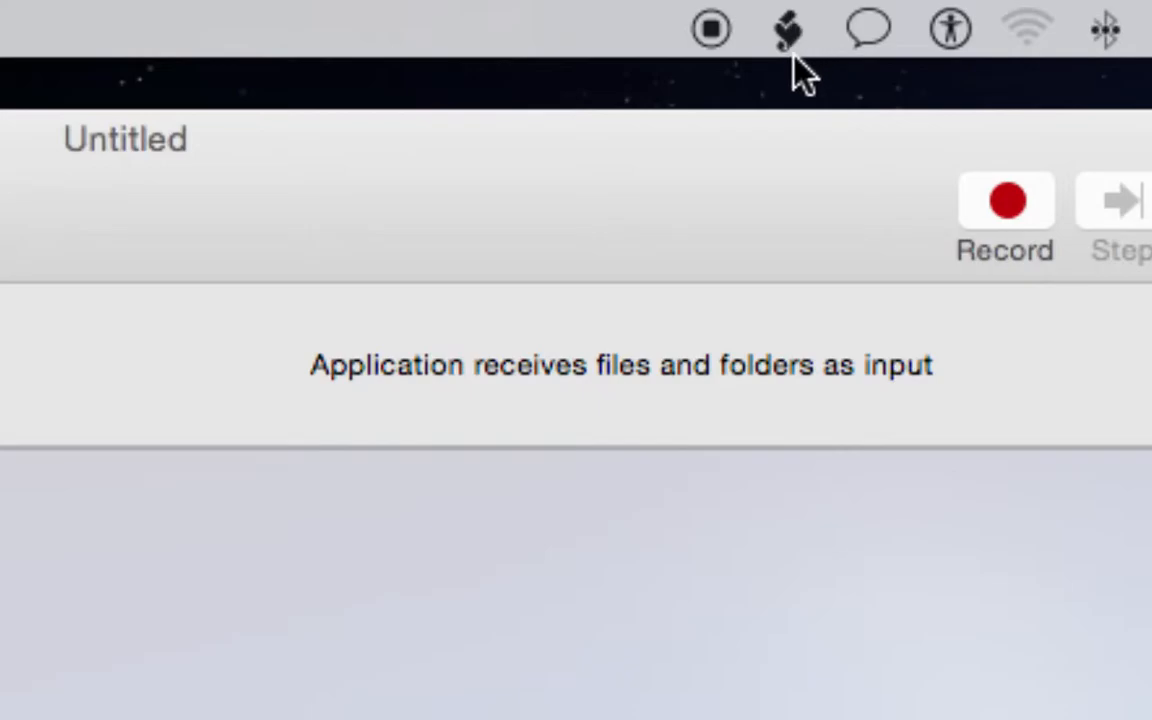
{"action": "left_click", "coordinate": [788, 36]}
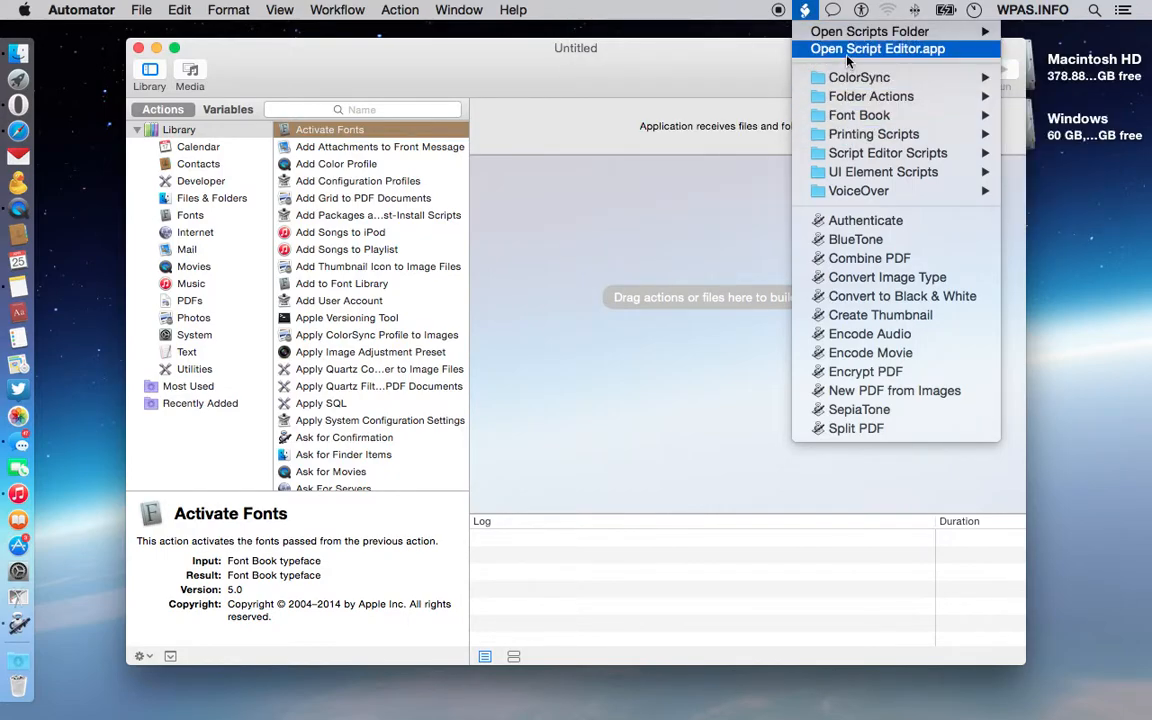
{"action": "mouse_move", "coordinate": [838, 41]}
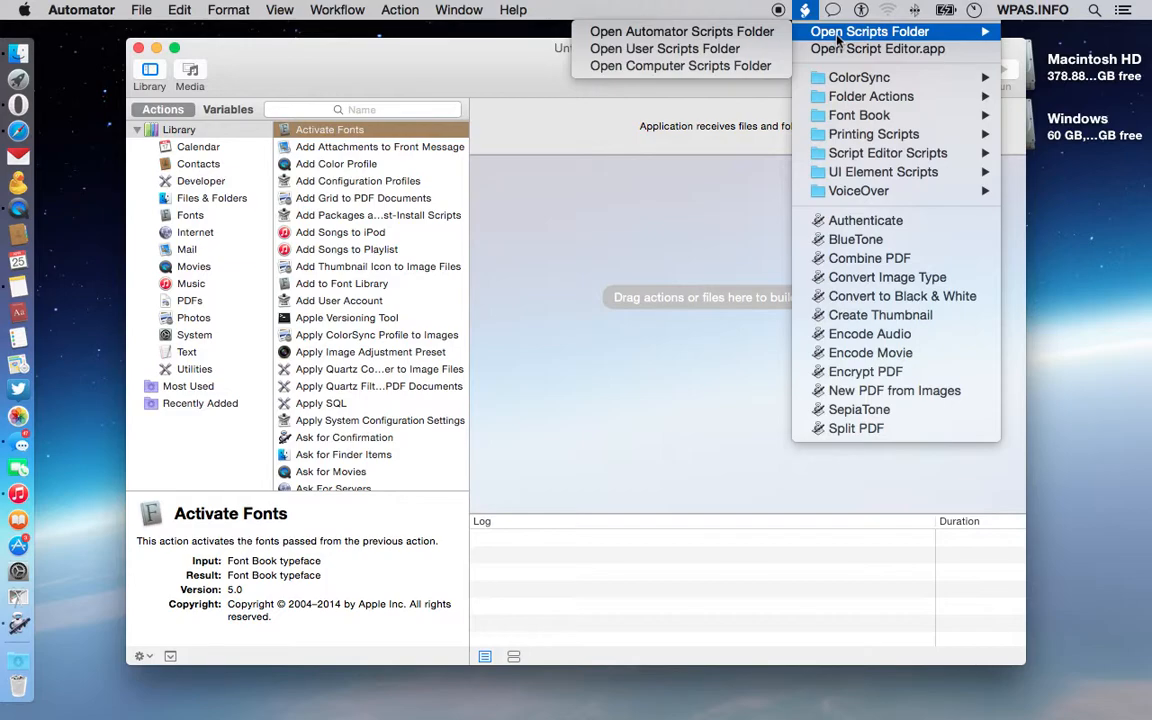
{"action": "left_click", "coordinate": [726, 4]}
{"action": "left_click_drag", "start_coordinate": [308, 60], "coordinate": [333, 30]}
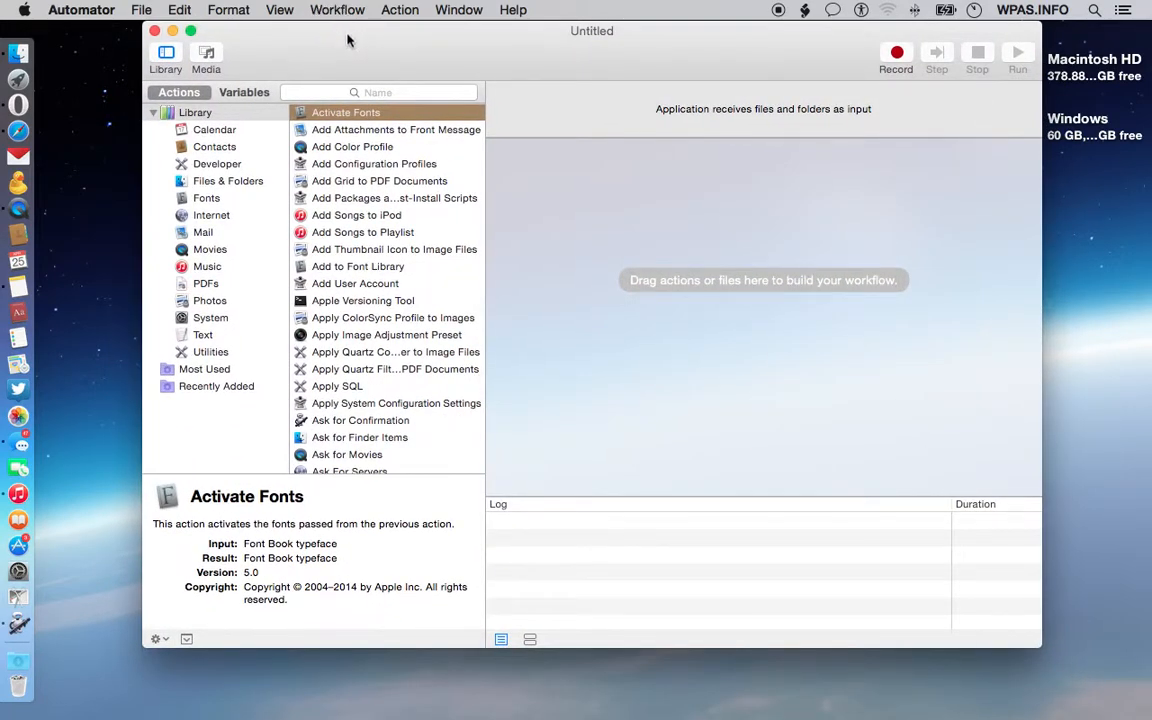
{"action": "left_click_drag", "start_coordinate": [378, 44], "coordinate": [364, 74]}
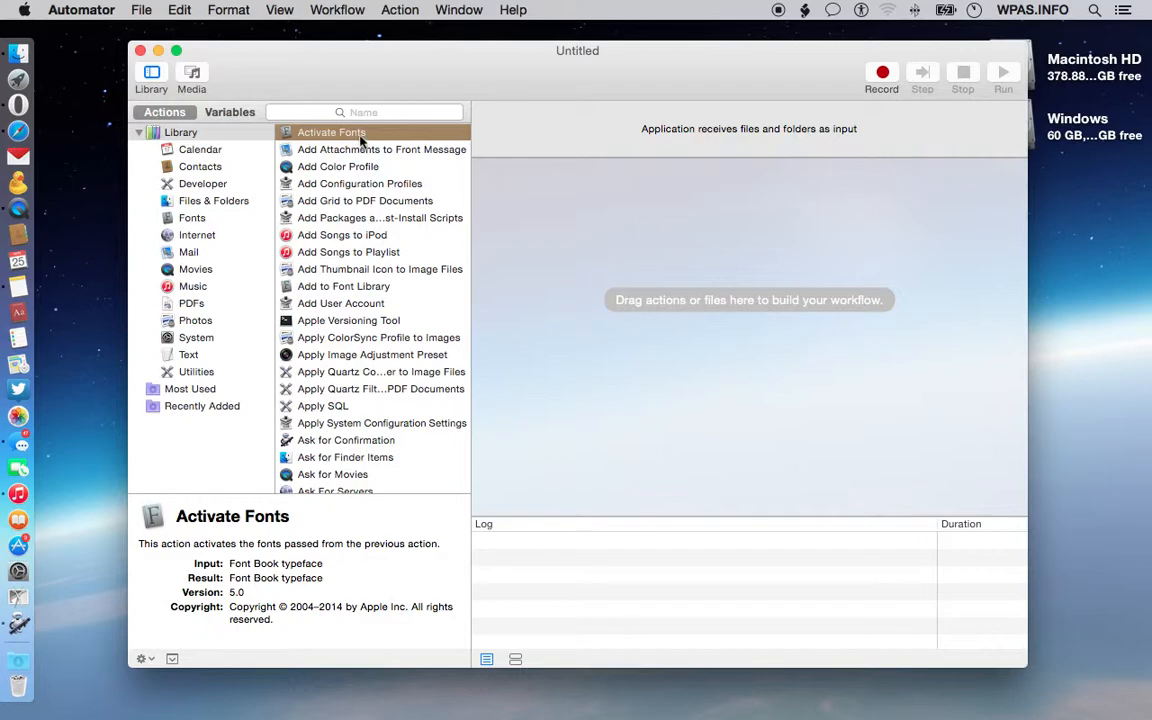
Step: Add the Ask for Finder Items action from the Files & Folders library to the workflow
{"action": "left_click", "coordinate": [362, 115]}
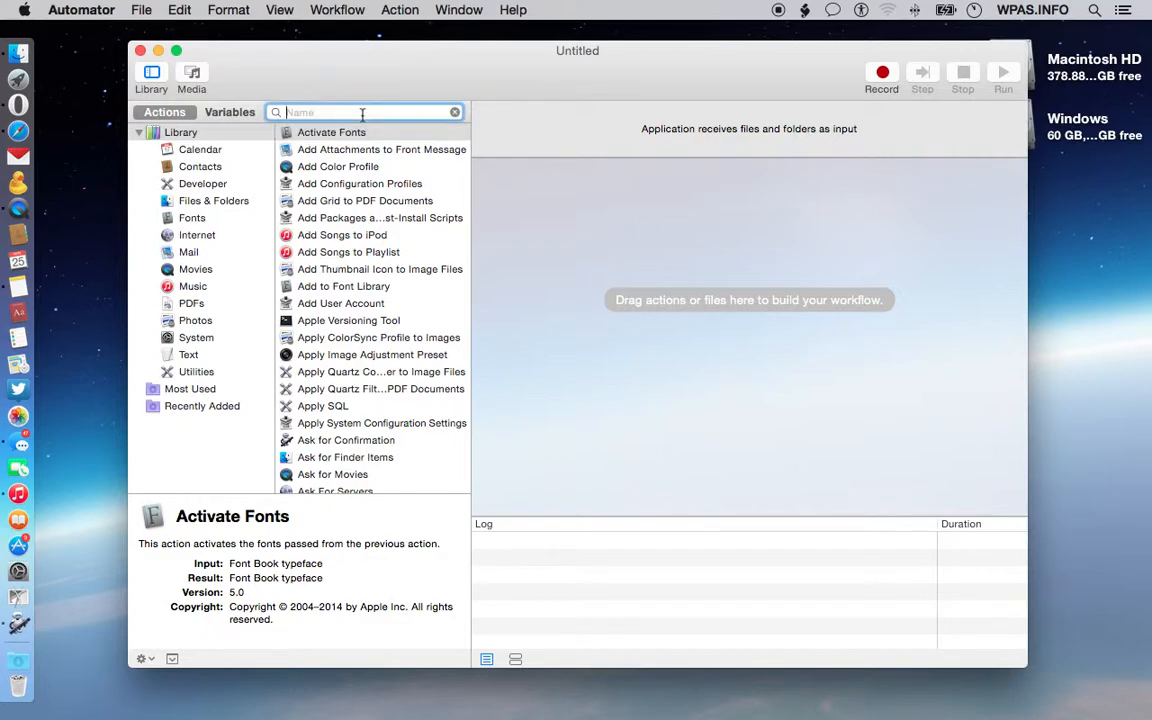
{"action": "left_click", "coordinate": [205, 200]}
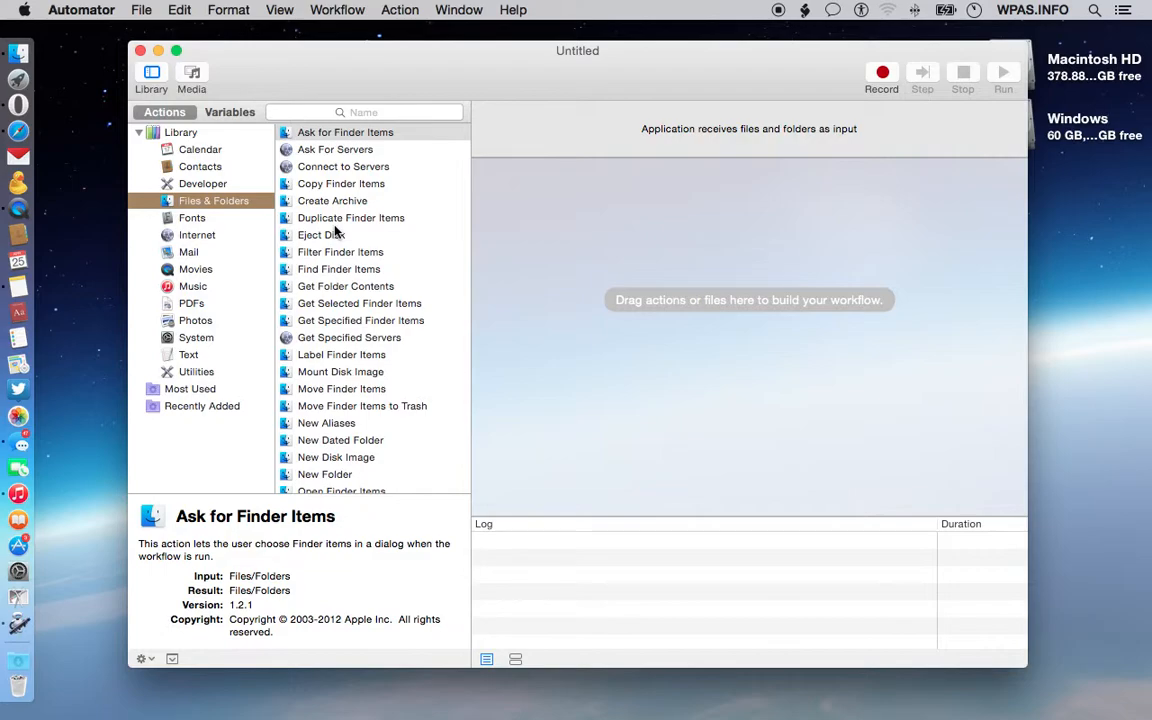
{"action": "left_click_drag", "start_coordinate": [290, 131], "coordinate": [676, 240]}
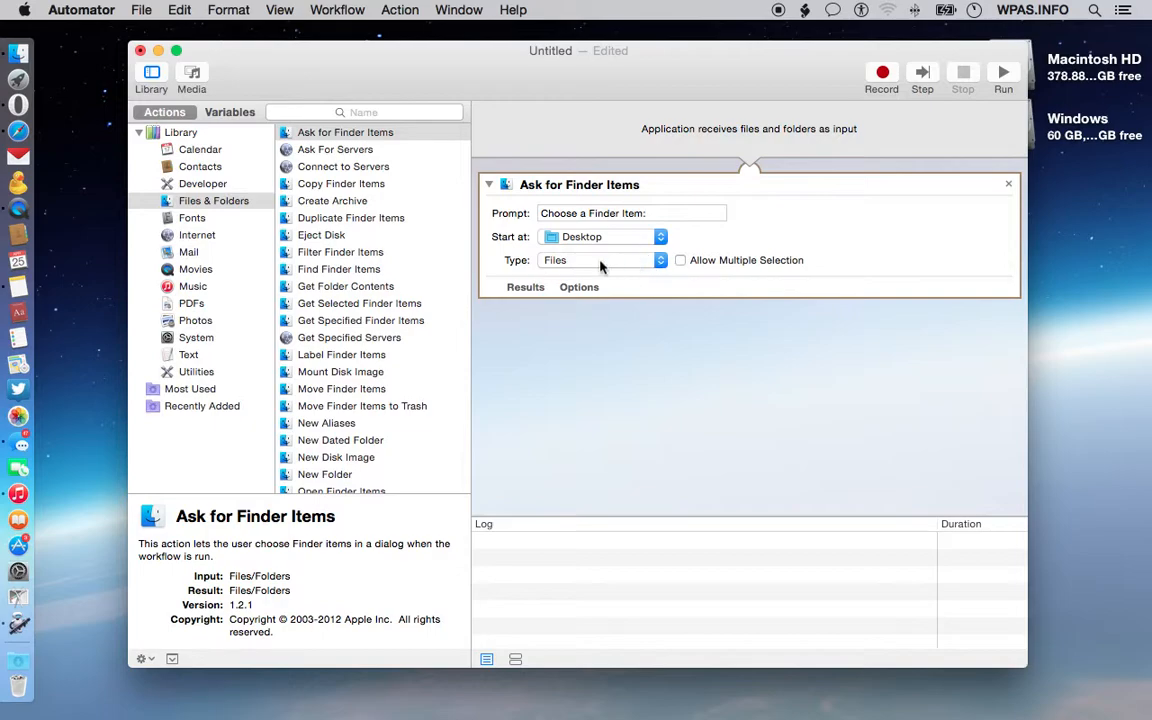
Step: Enable Allow Multiple Selection in the Ask for Finder Items action, leaving its type as Files
{"action": "left_click", "coordinate": [548, 260]}
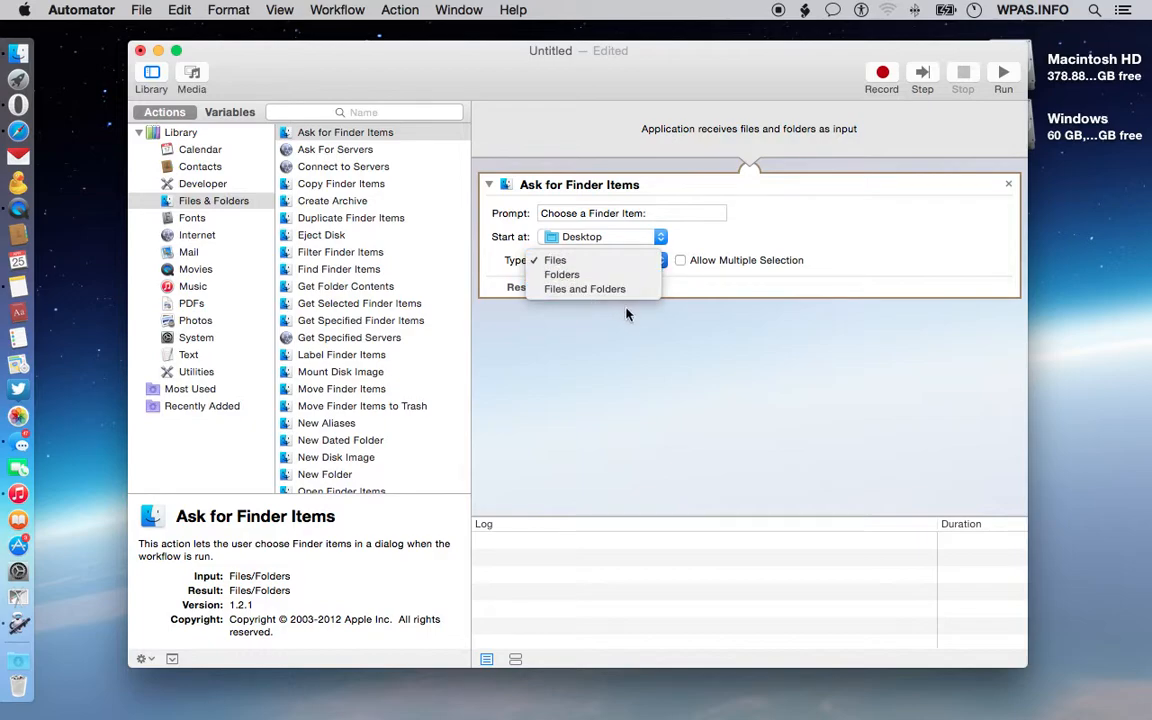
{"action": "left_click", "coordinate": [699, 361]}
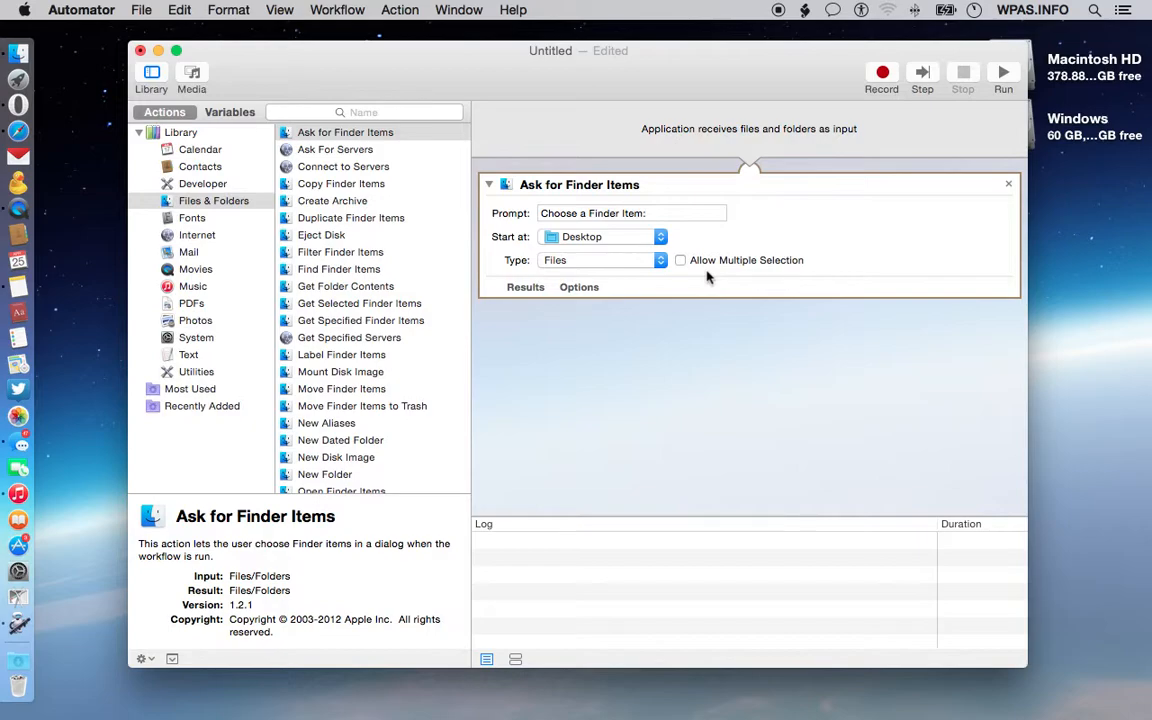
{"action": "left_click", "coordinate": [681, 260]}
{"action": "left_click", "coordinate": [571, 350]}
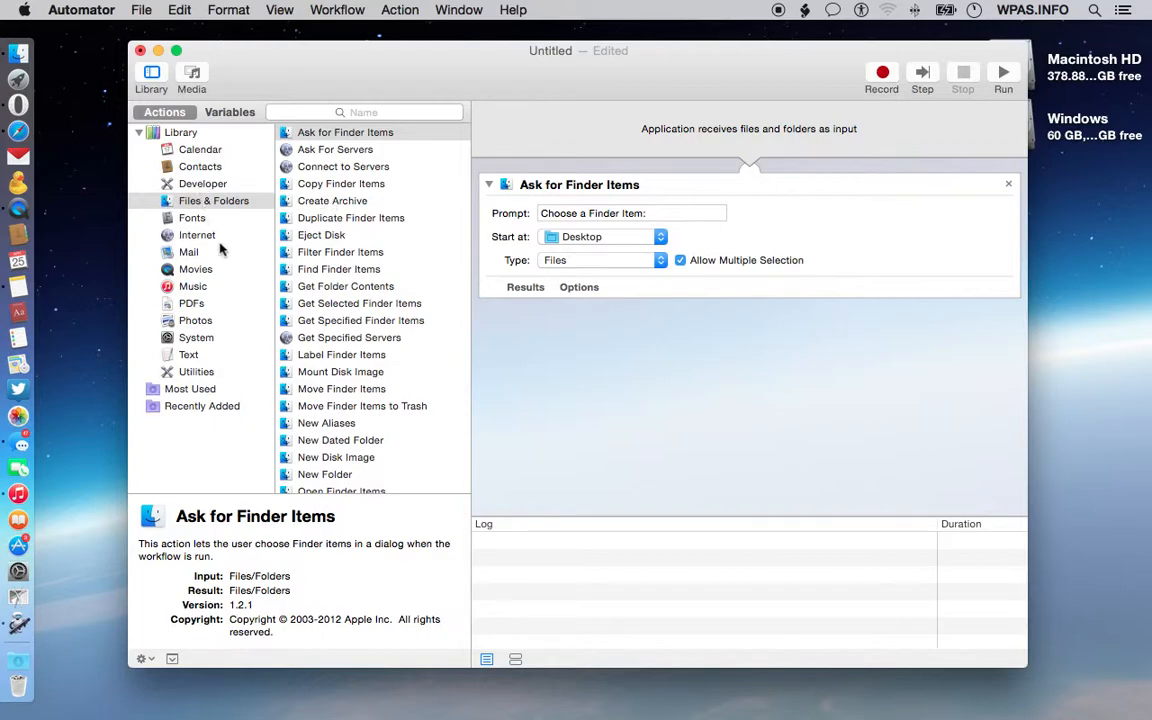
Step: Add the Apply ColorSync Profile to Images action from Photos, accepting the extra Copy Finder Items action
{"action": "left_click", "coordinate": [195, 320]}
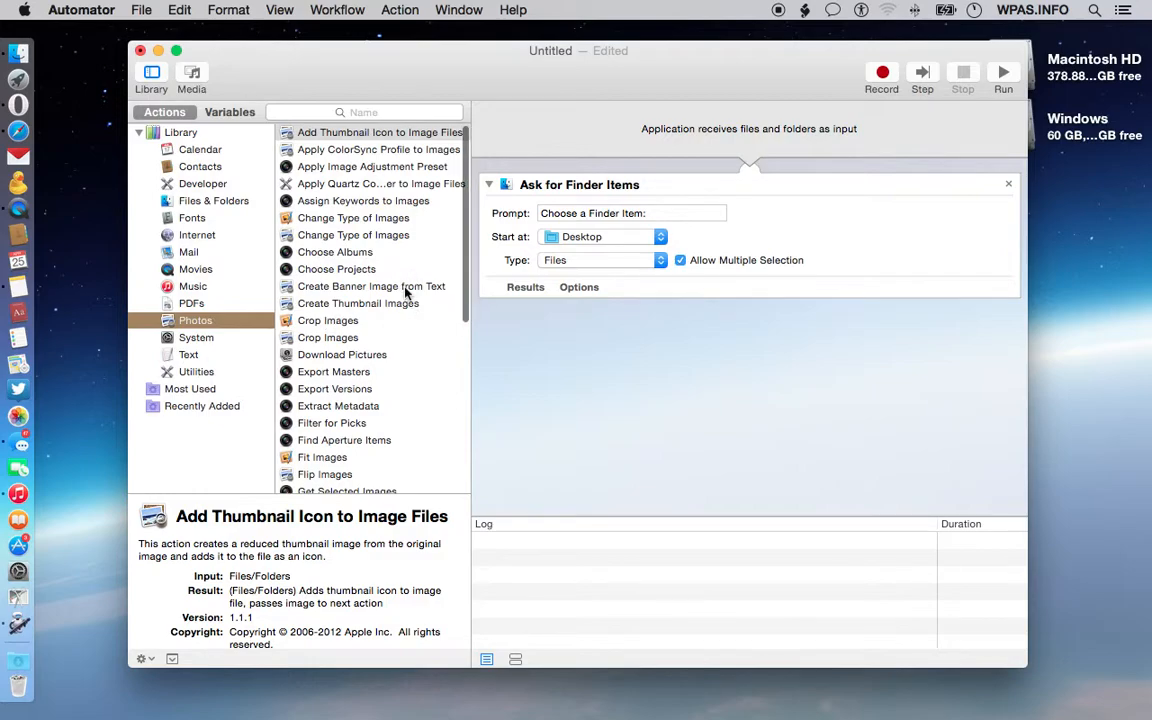
{"action": "left_click_drag", "start_coordinate": [372, 137], "coordinate": [388, 152]}
{"action": "left_click", "coordinate": [388, 152]}
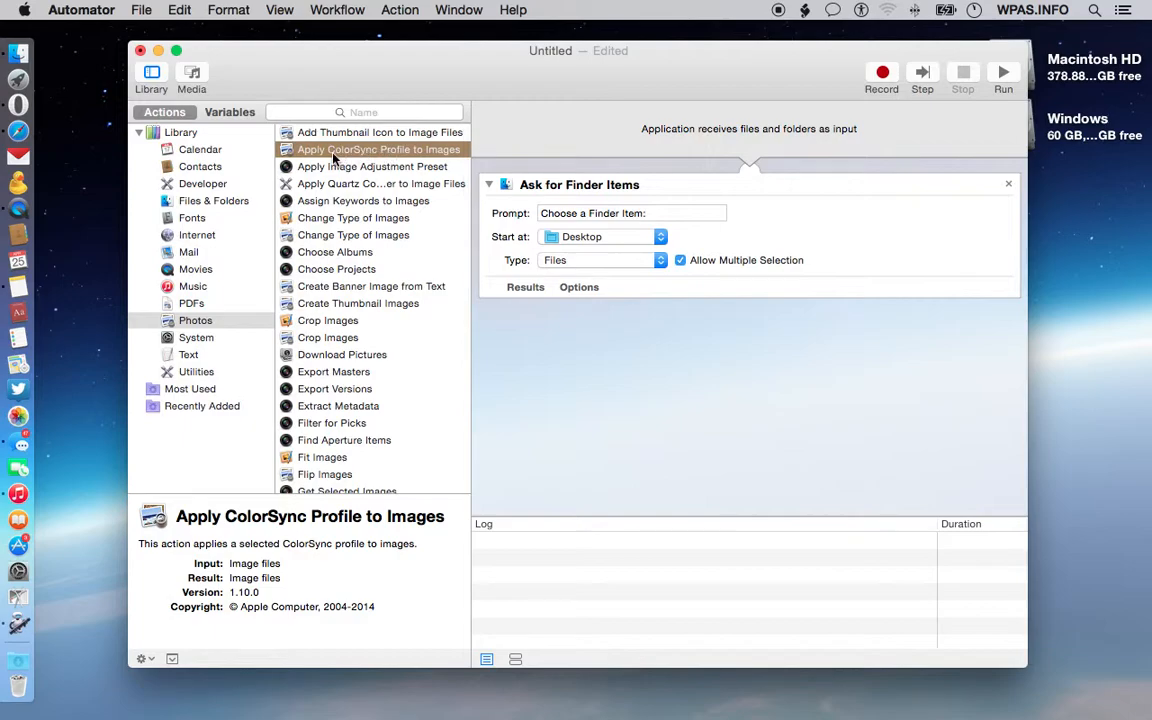
{"action": "left_click_drag", "start_coordinate": [316, 158], "coordinate": [627, 377]}
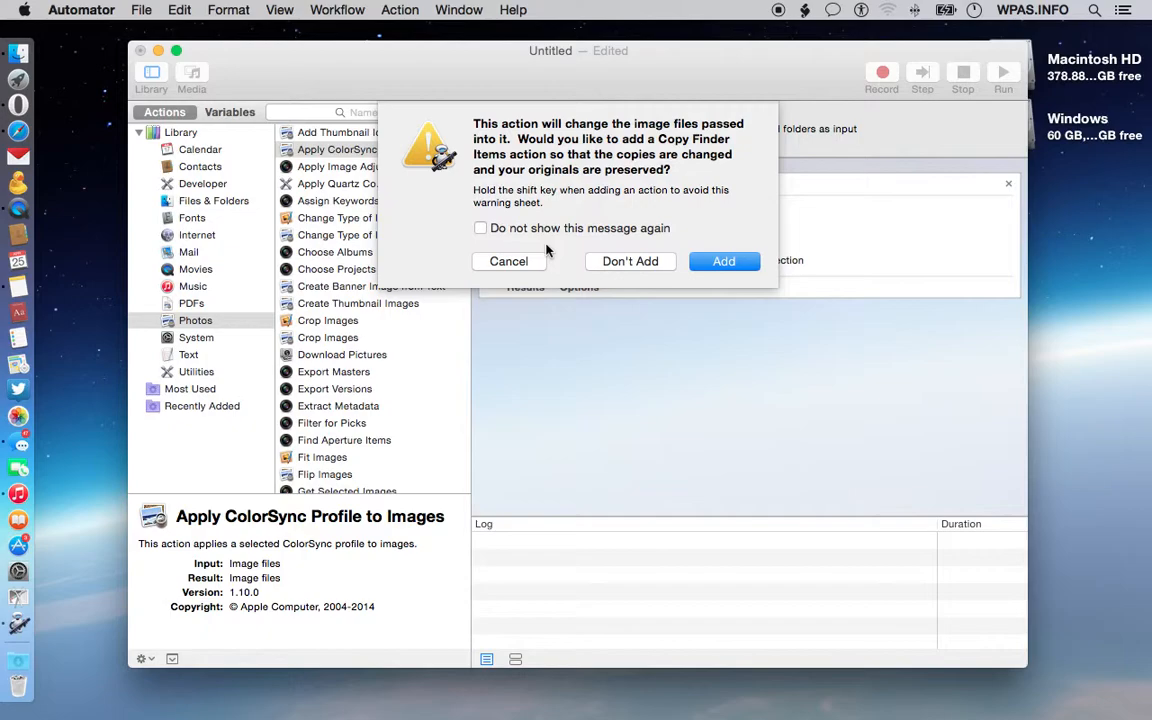
{"action": "left_click", "coordinate": [724, 261]}
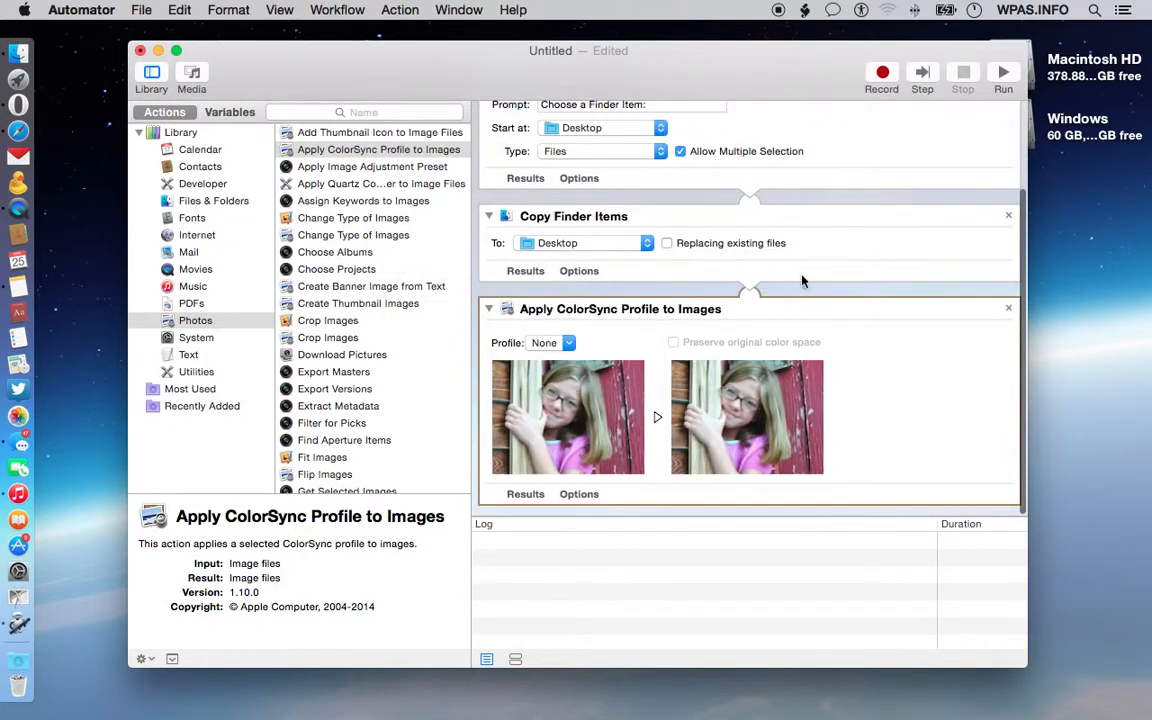
Step: Set the ColorSync action's profile to Abstract > Black & White
{"action": "scroll", "coordinate": [802, 283], "scroll_direction": "up", "scroll_amount": 3}
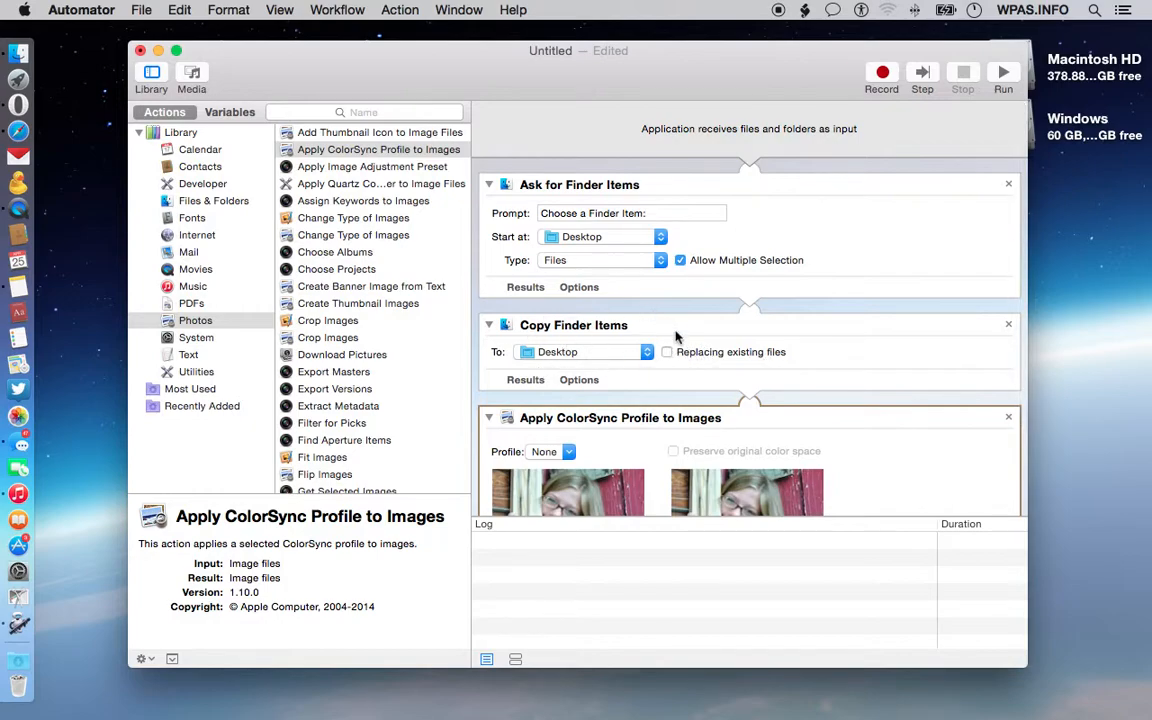
{"action": "scroll", "coordinate": [707, 362], "scroll_direction": "down", "scroll_amount": 1}
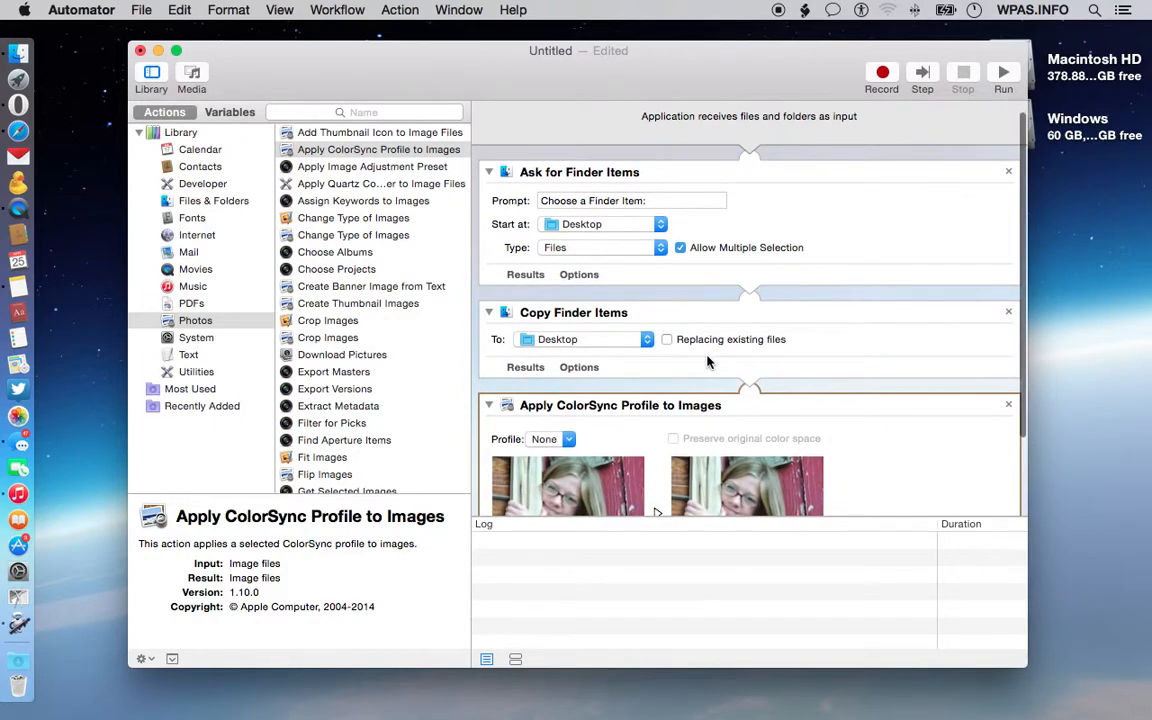
{"action": "scroll", "coordinate": [707, 362], "scroll_direction": "down", "scroll_amount": 5}
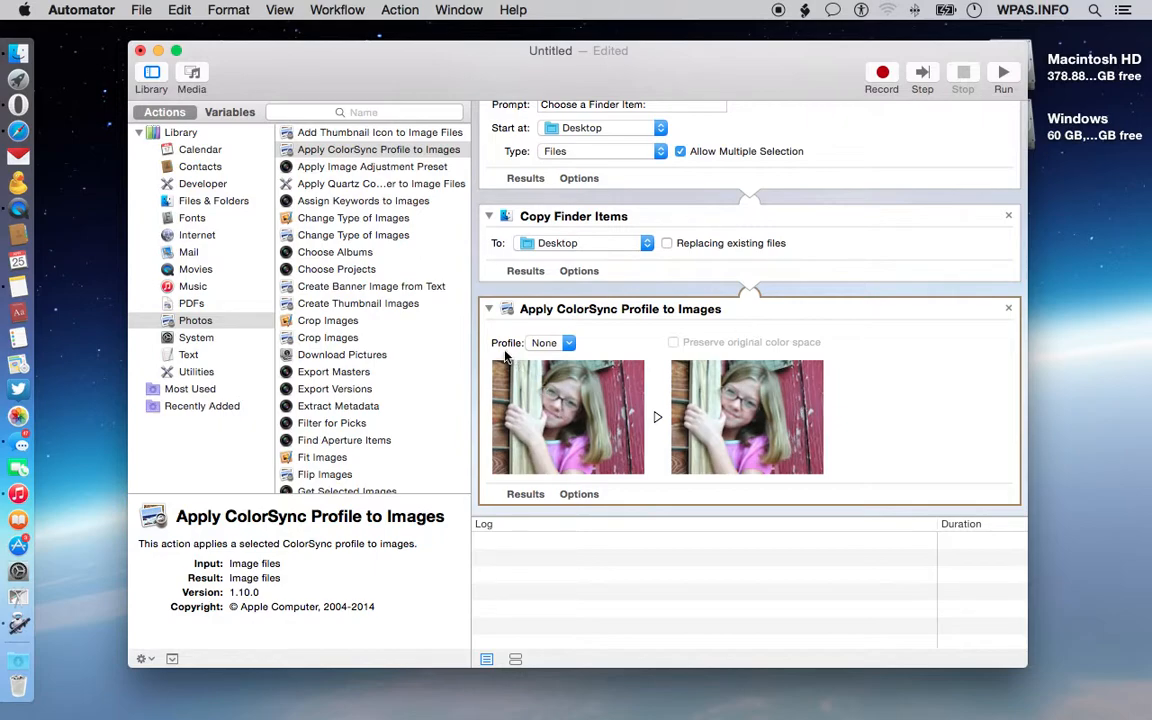
{"action": "left_click", "coordinate": [556, 343]}
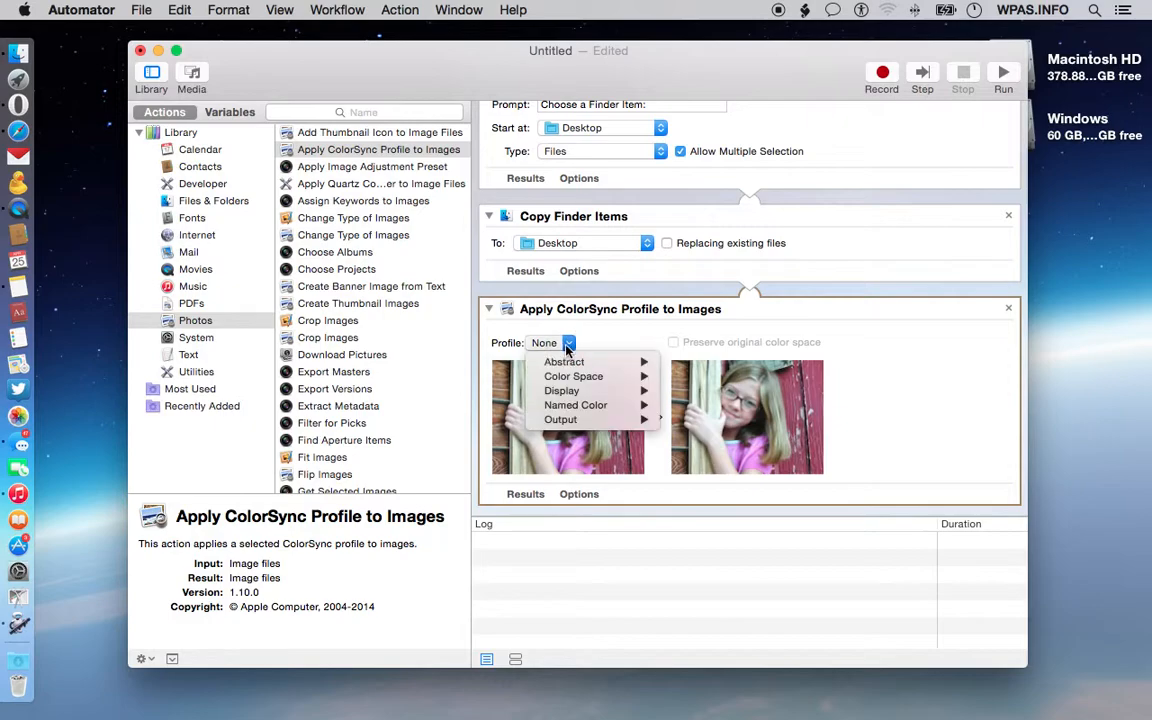
{"action": "mouse_move", "coordinate": [587, 364]}
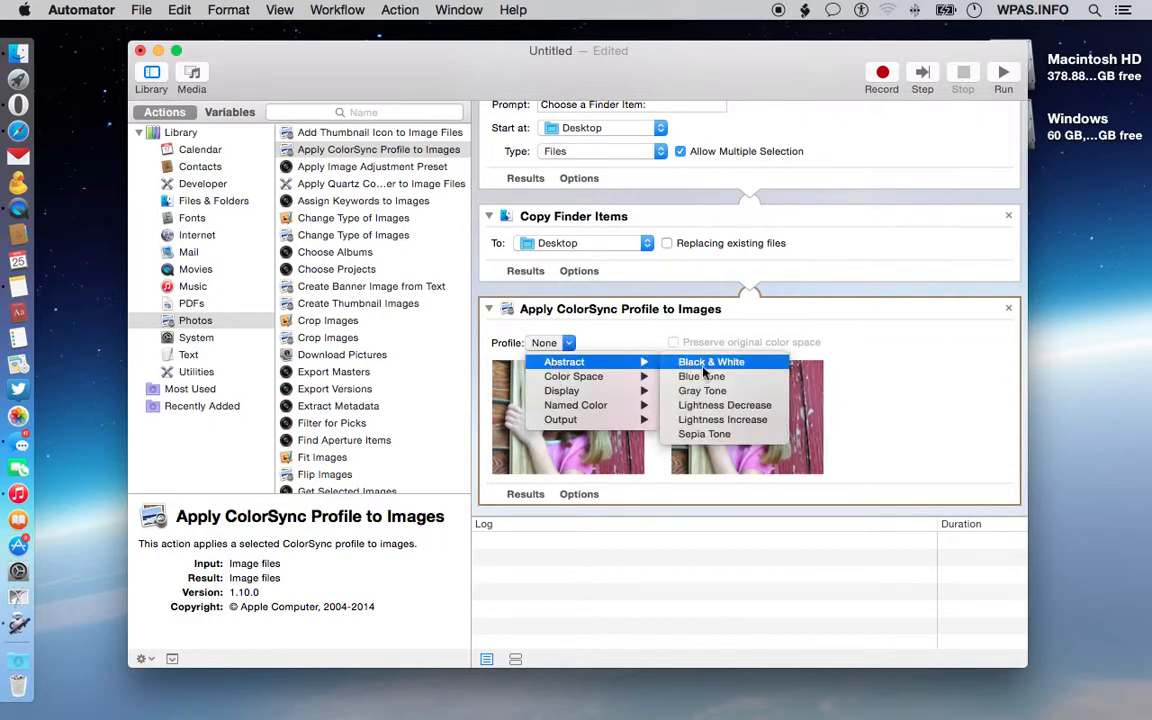
{"action": "left_click", "coordinate": [741, 366]}
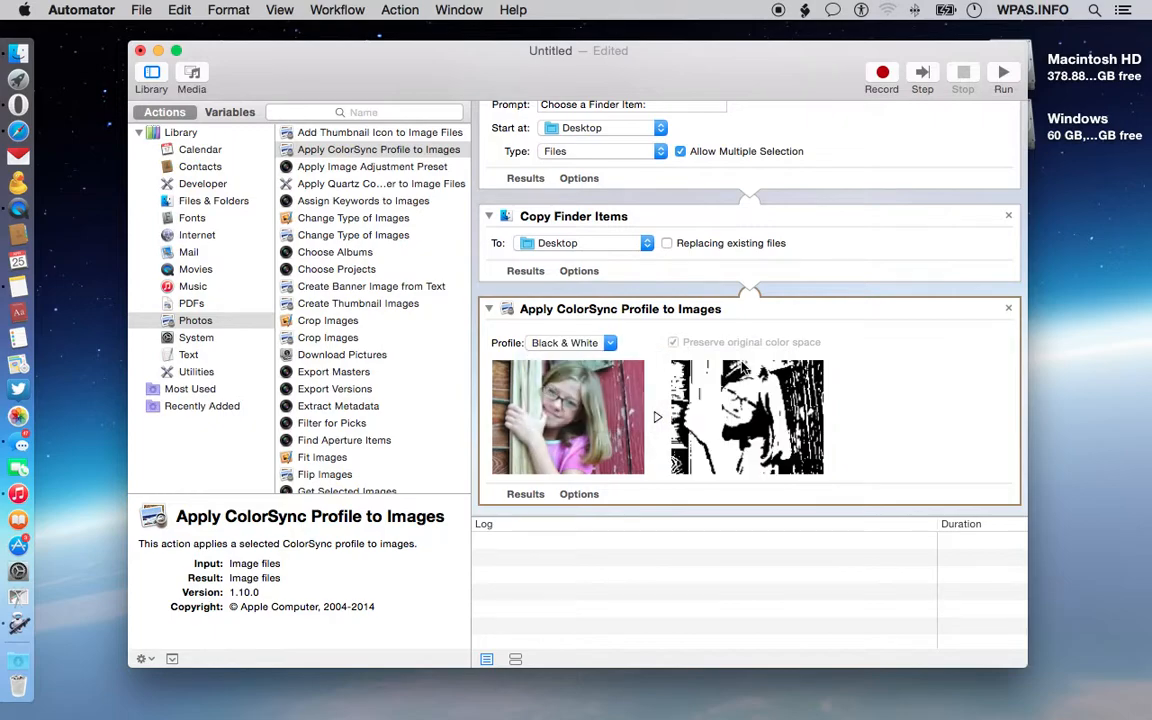
Step: Change the ColorSync action's profile to Abstract > Gray Tone
{"action": "scroll", "coordinate": [824, 373], "scroll_direction": "down", "scroll_amount": 1}
{"action": "left_click", "coordinate": [577, 345]}
{"action": "mouse_move", "coordinate": [645, 378]}
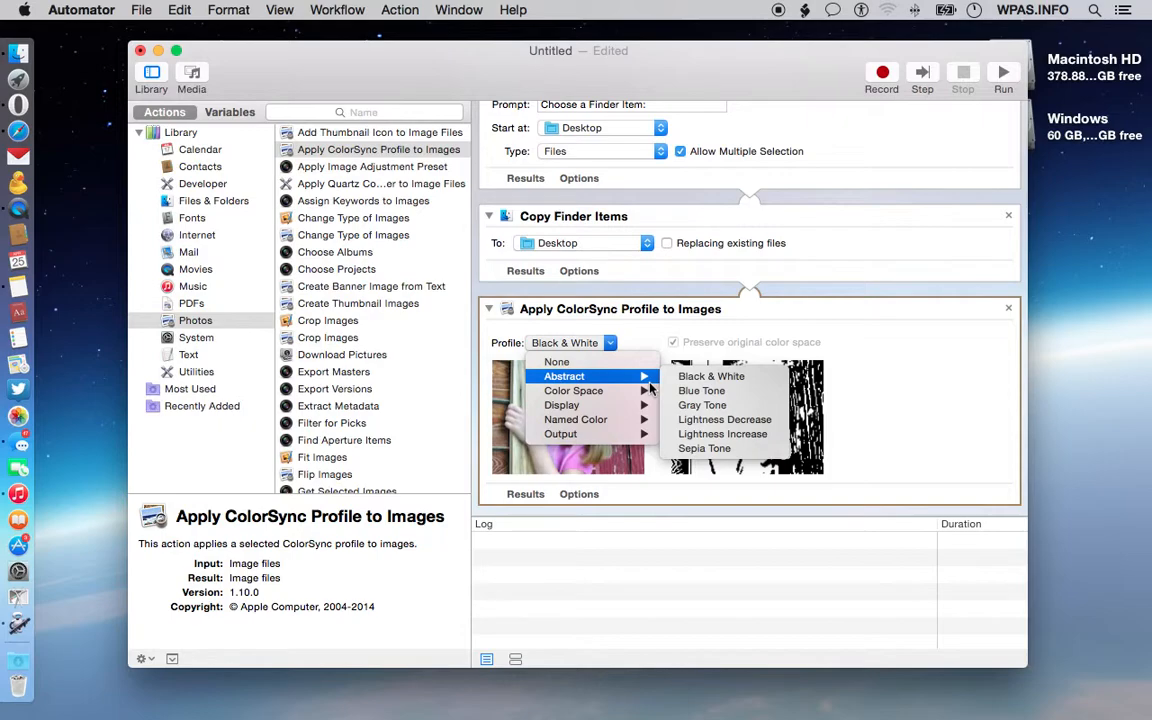
{"action": "left_click", "coordinate": [742, 407]}
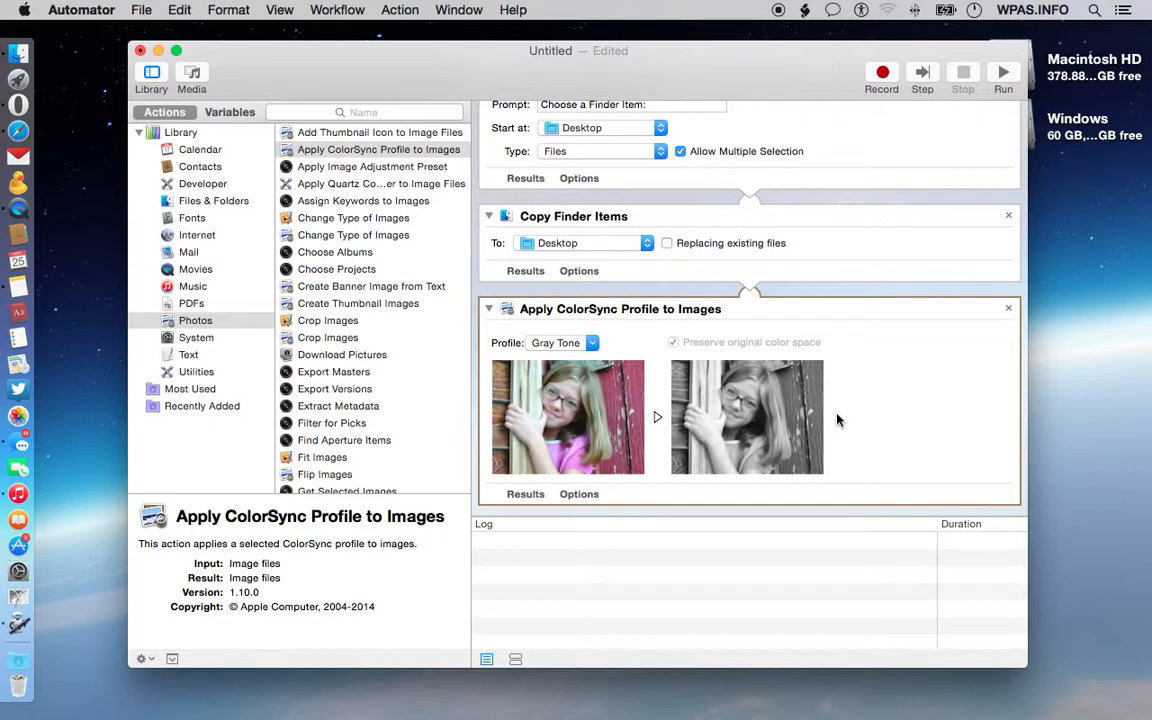
Step: Run the workflow, accepting the warning about input inside Automator, and stop it
{"action": "scroll", "coordinate": [838, 420], "scroll_direction": "down", "scroll_amount": 2}
{"action": "scroll", "coordinate": [838, 420], "scroll_direction": "down", "scroll_amount": 1}
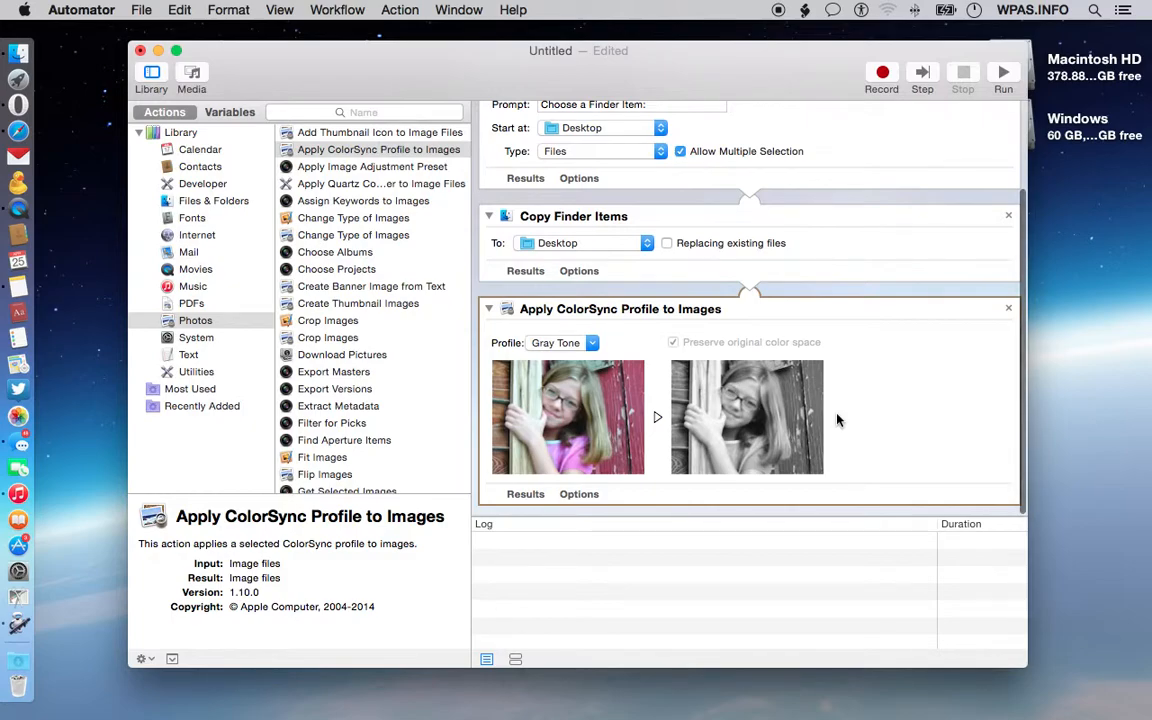
{"action": "scroll", "coordinate": [838, 420], "scroll_direction": "up", "scroll_amount": 3}
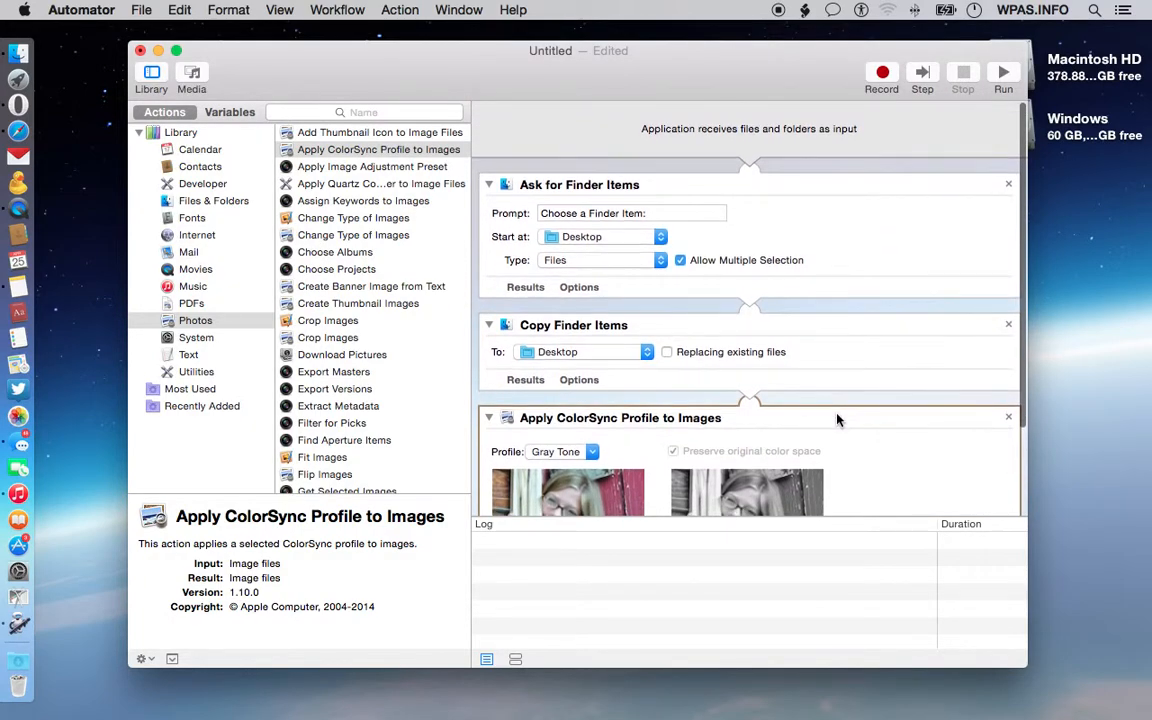
{"action": "left_click", "coordinate": [1005, 72]}
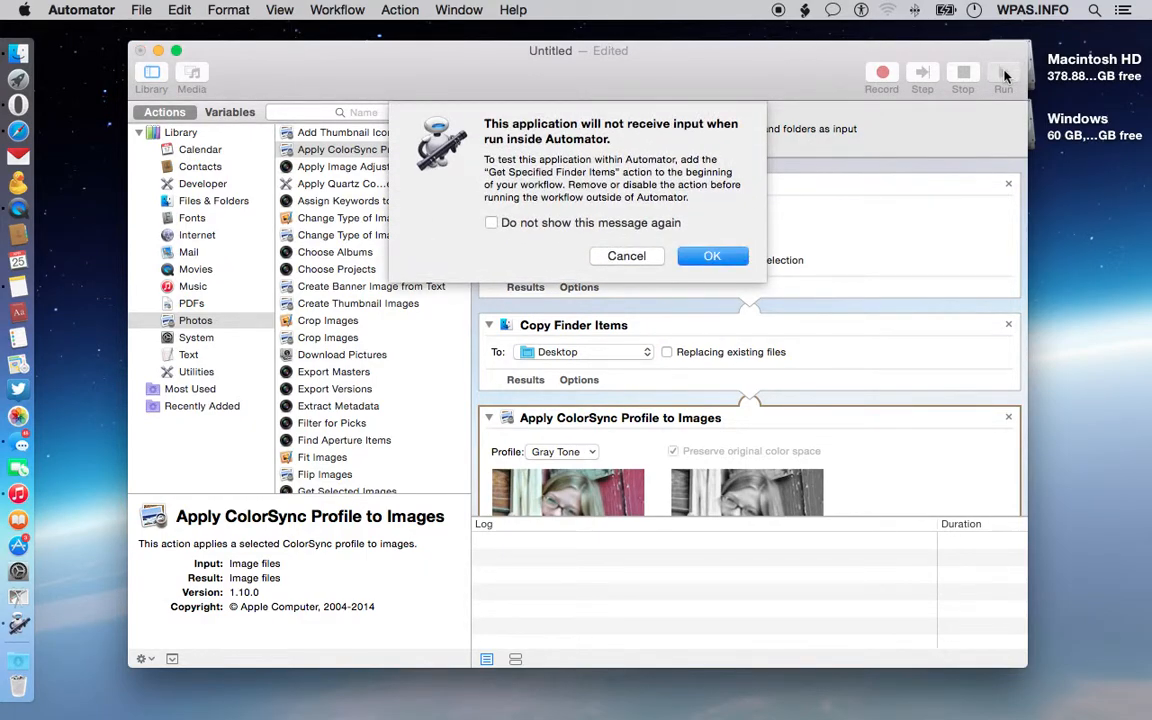
{"action": "left_click", "coordinate": [695, 255]}
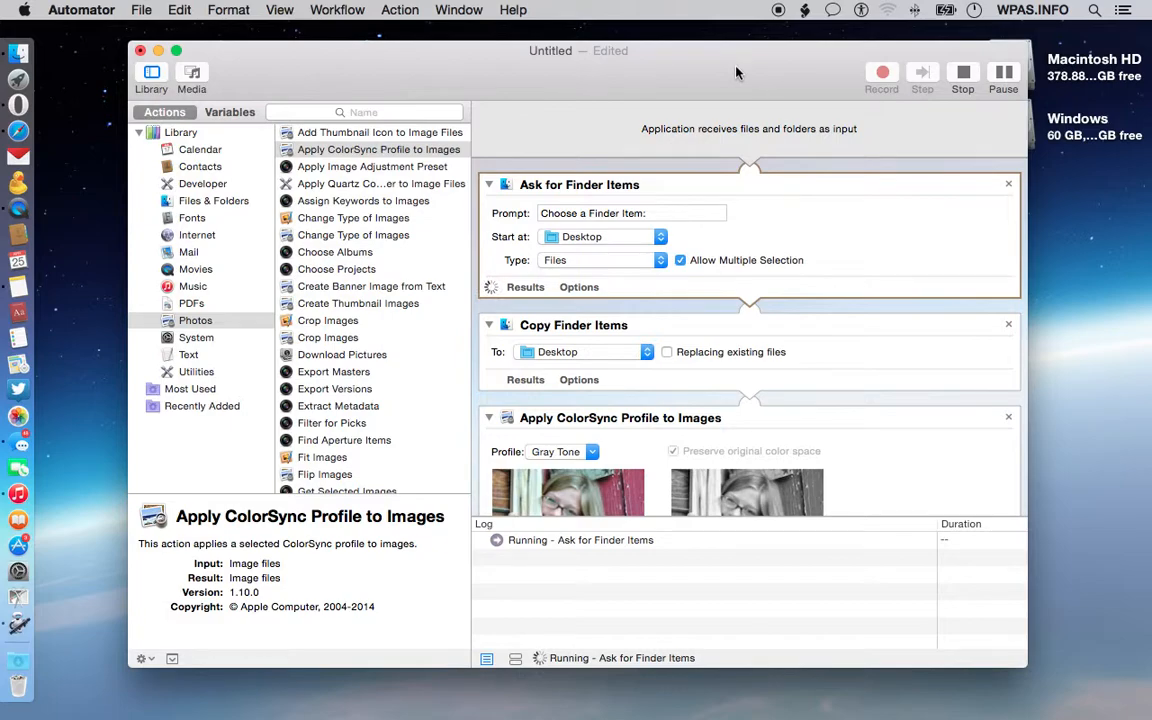
{"action": "mouse_move", "coordinate": [736, 73]}
{"action": "left_mouse_down"}
{"action": "mouse_move", "coordinate": [736, 300]}
{"action": "mouse_move", "coordinate": [753, 90]}
{"action": "left_mouse_up"}
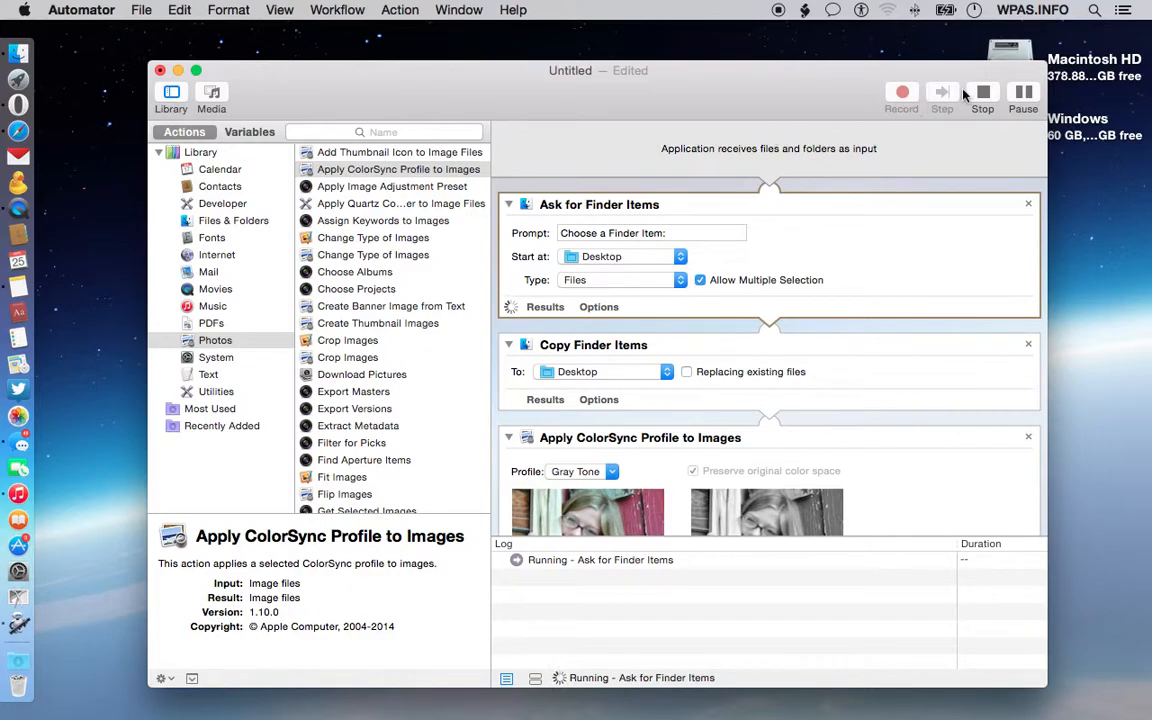
{"action": "left_click_drag", "start_coordinate": [780, 90], "coordinate": [748, 7]}
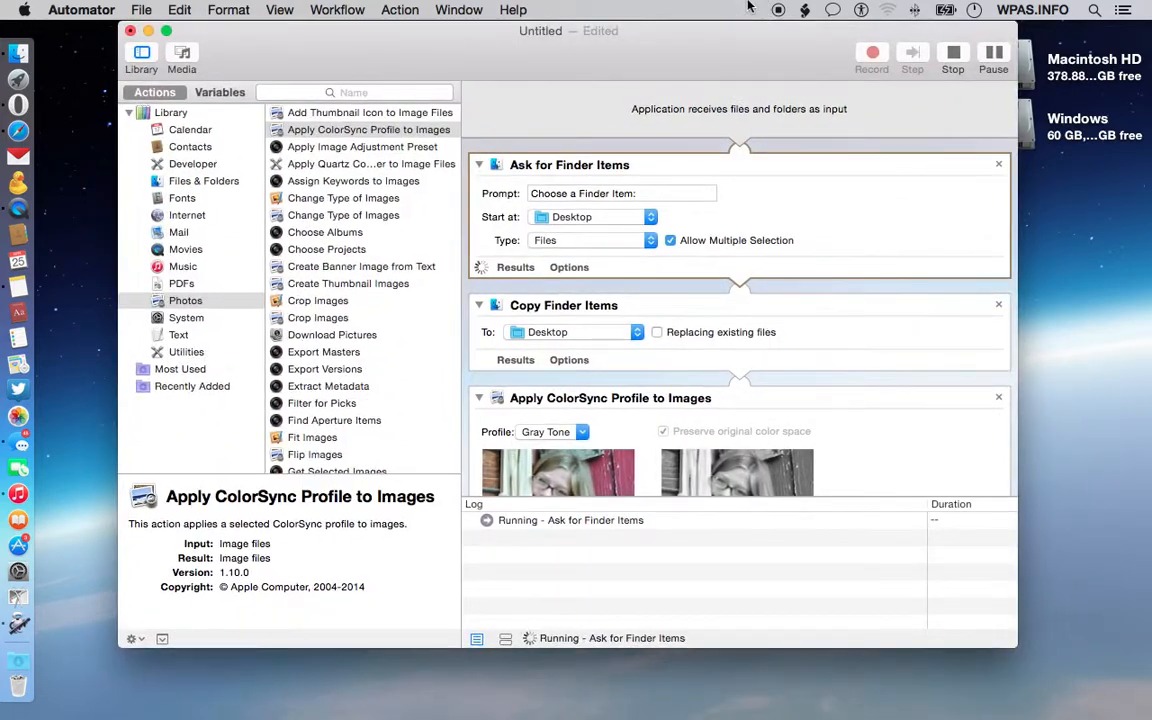
{"action": "left_click", "coordinate": [952, 58]}
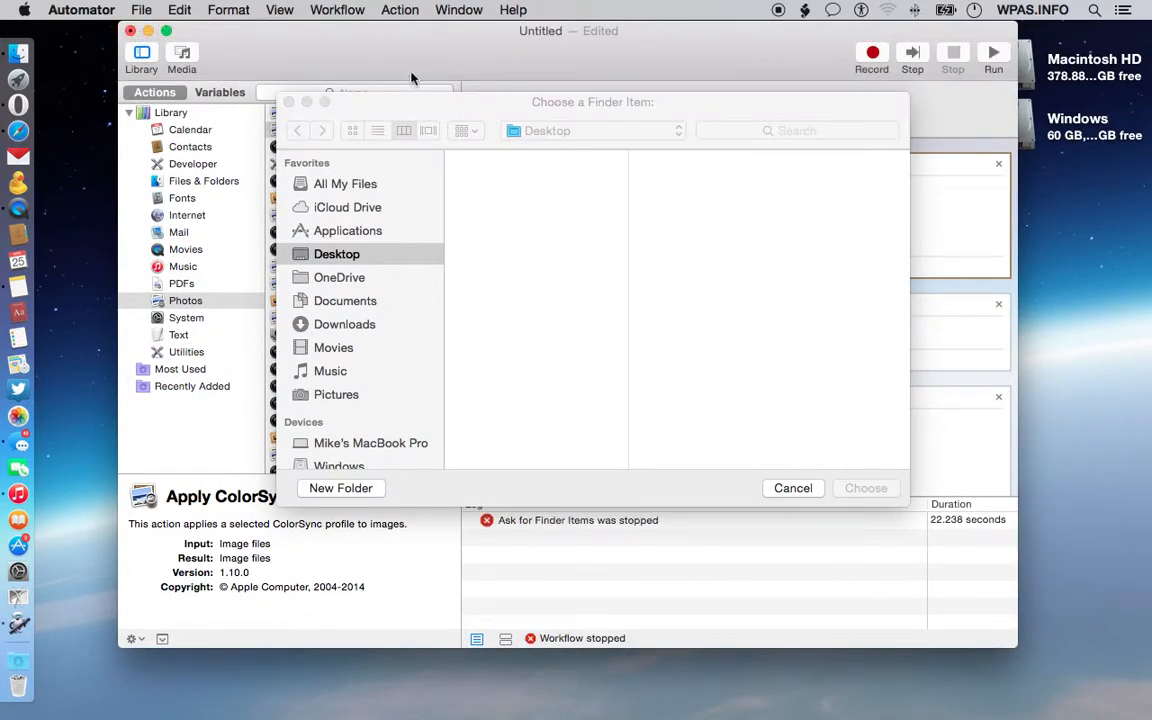
Step: Try to choose Pano-Canyon_Lake-2.jpg from the Pictures folder in the Finder item dialog
{"action": "left_click", "coordinate": [415, 100]}
{"action": "left_click_drag", "start_coordinate": [423, 101], "coordinate": [423, 45]}
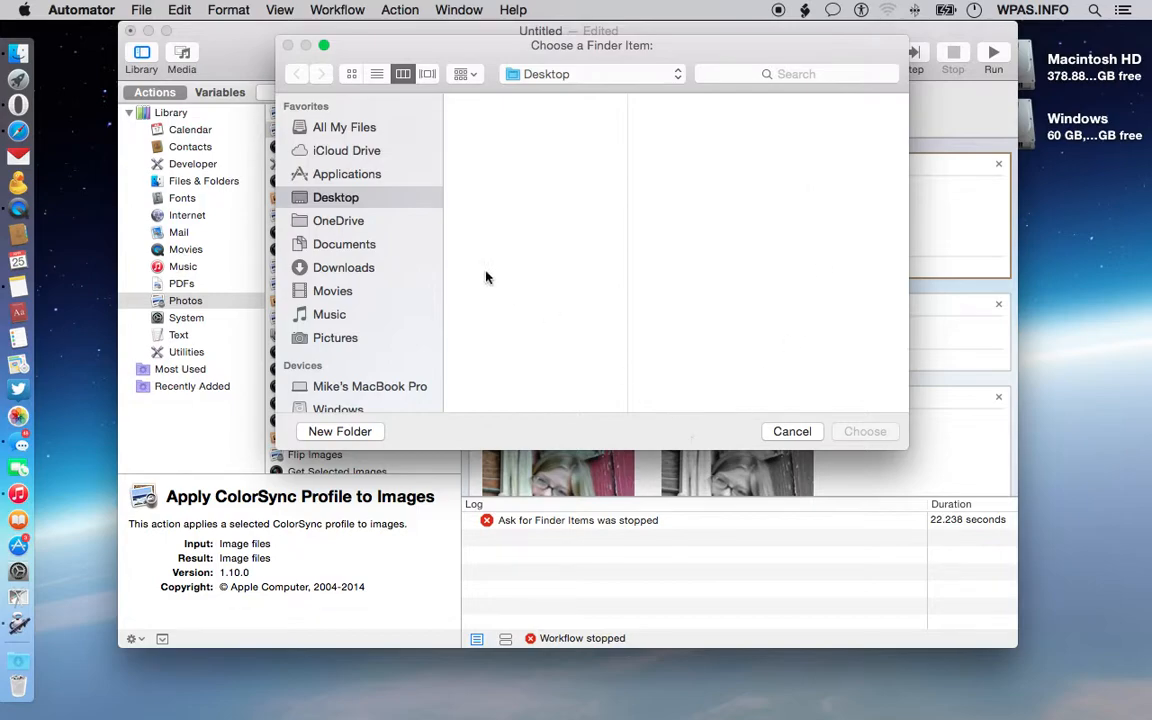
{"action": "left_click", "coordinate": [364, 150]}
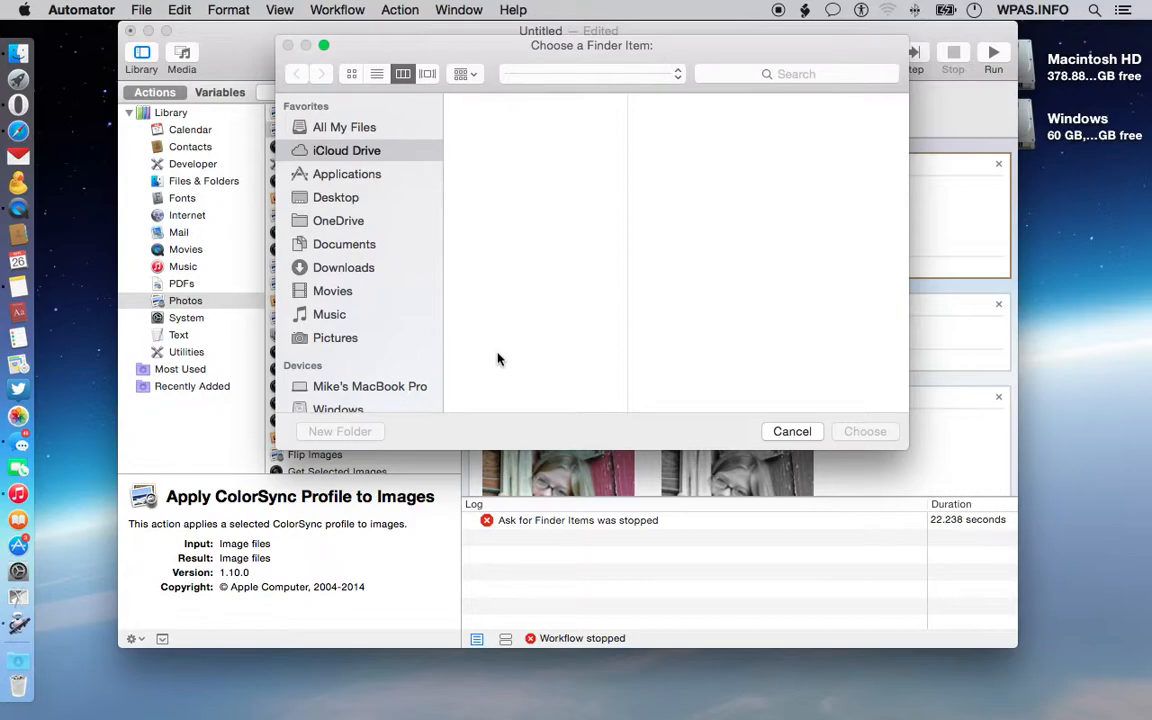
{"action": "left_click", "coordinate": [599, 75]}
{"action": "left_click", "coordinate": [339, 342]}
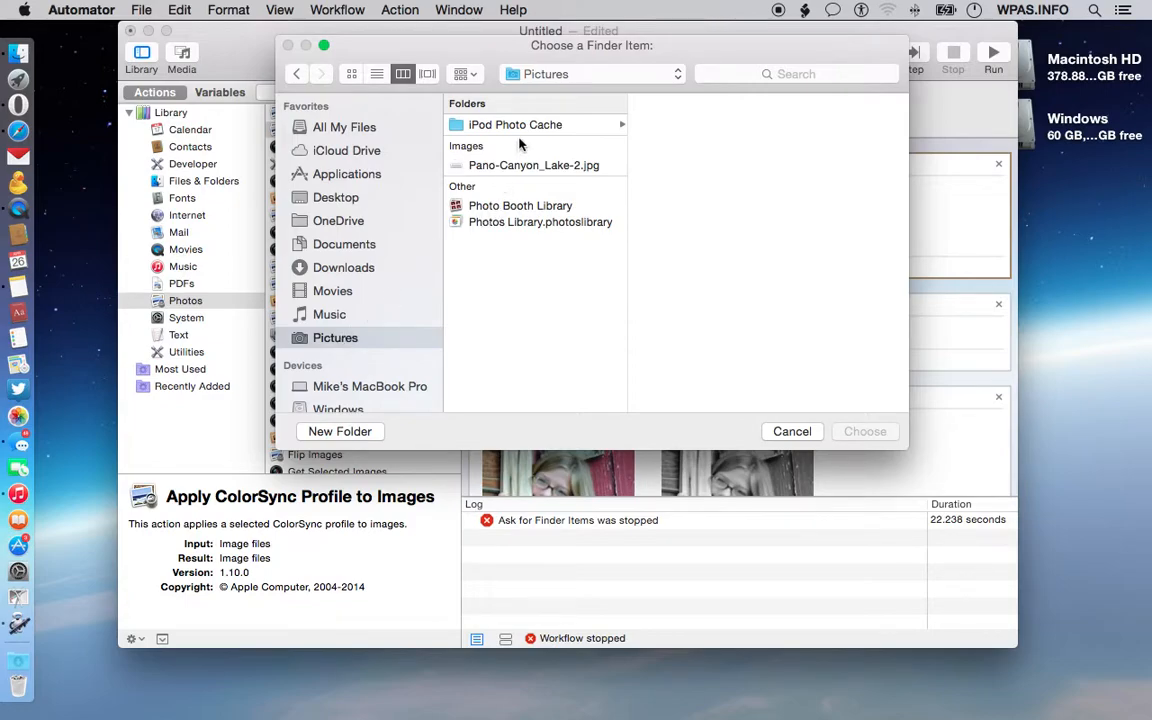
{"action": "left_click", "coordinate": [520, 168]}
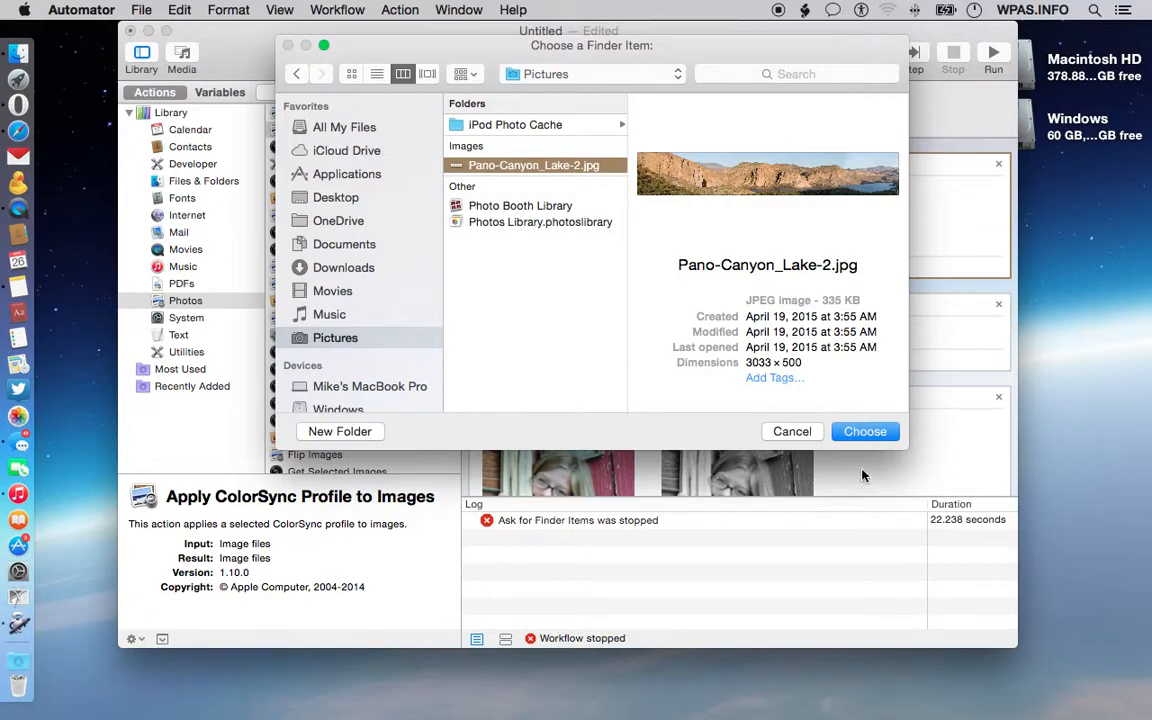
{"action": "left_click", "coordinate": [858, 432]}
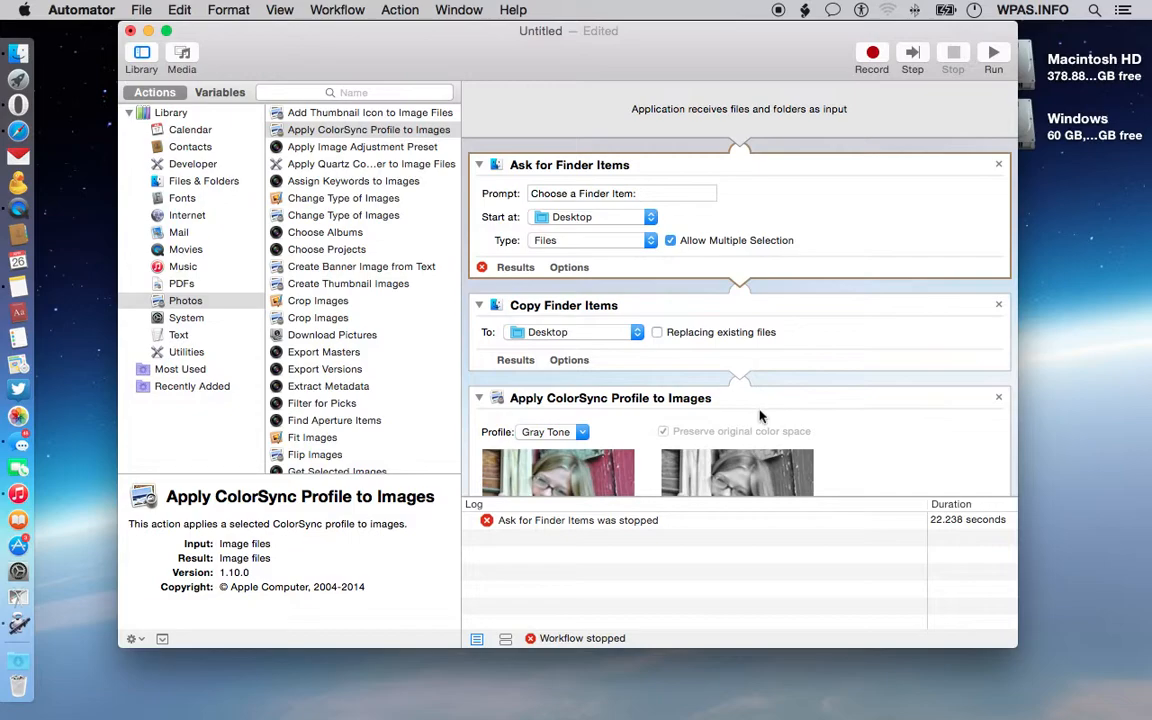
Step: Inspect the workflow log entry and the Ask for Finder Items action's results
{"action": "scroll", "coordinate": [795, 414], "scroll_direction": "down", "scroll_amount": 3}
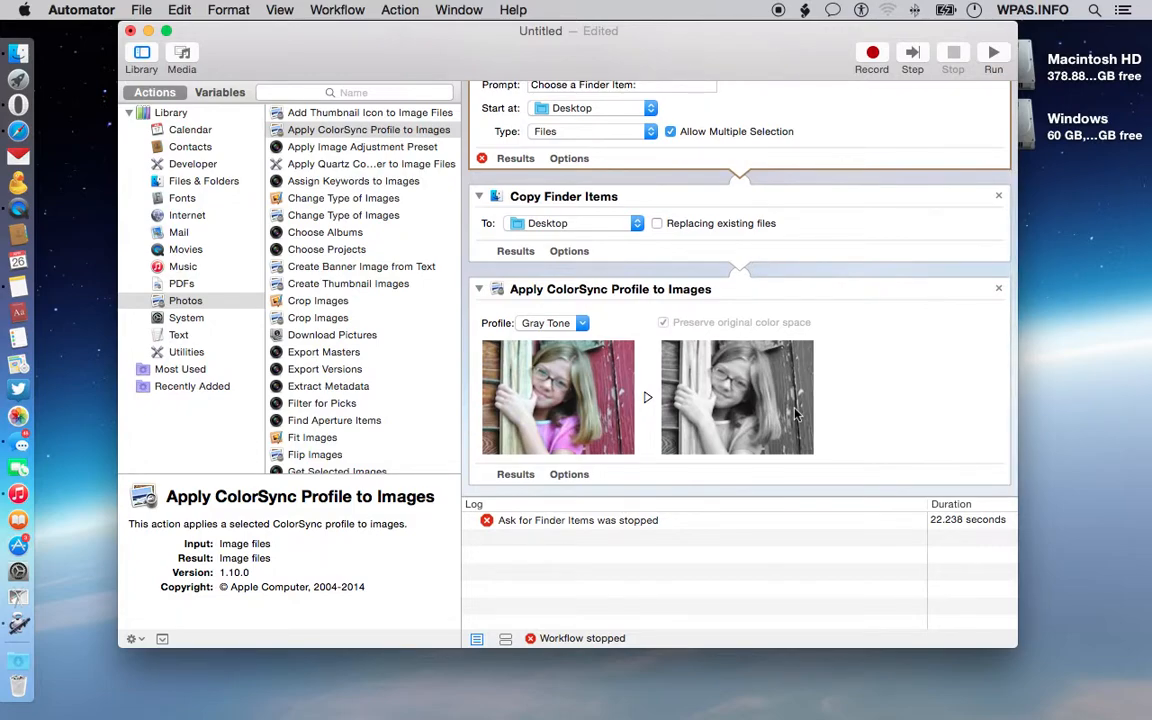
{"action": "scroll", "coordinate": [795, 414], "scroll_direction": "up", "scroll_amount": 3}
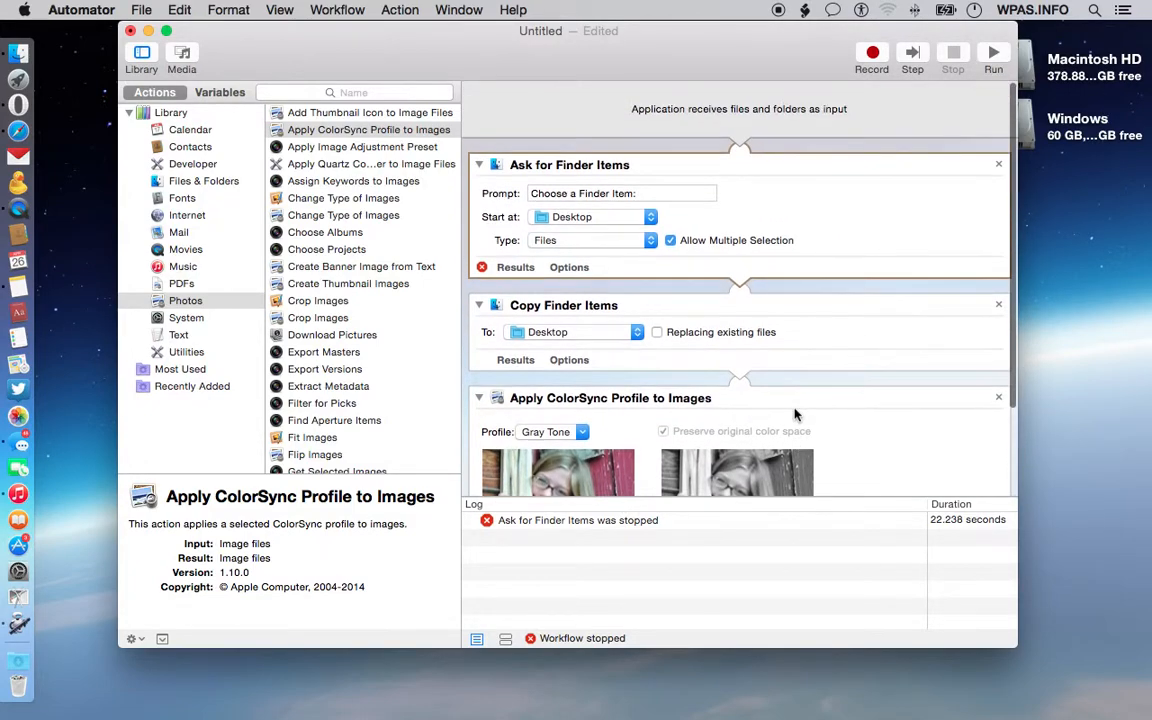
{"action": "mouse_move", "coordinate": [746, 58]}
{"action": "left_mouse_down"}
{"action": "mouse_move", "coordinate": [743, 599]}
{"action": "mouse_move", "coordinate": [728, 465]}
{"action": "mouse_move", "coordinate": [741, 82]}
{"action": "left_mouse_up"}
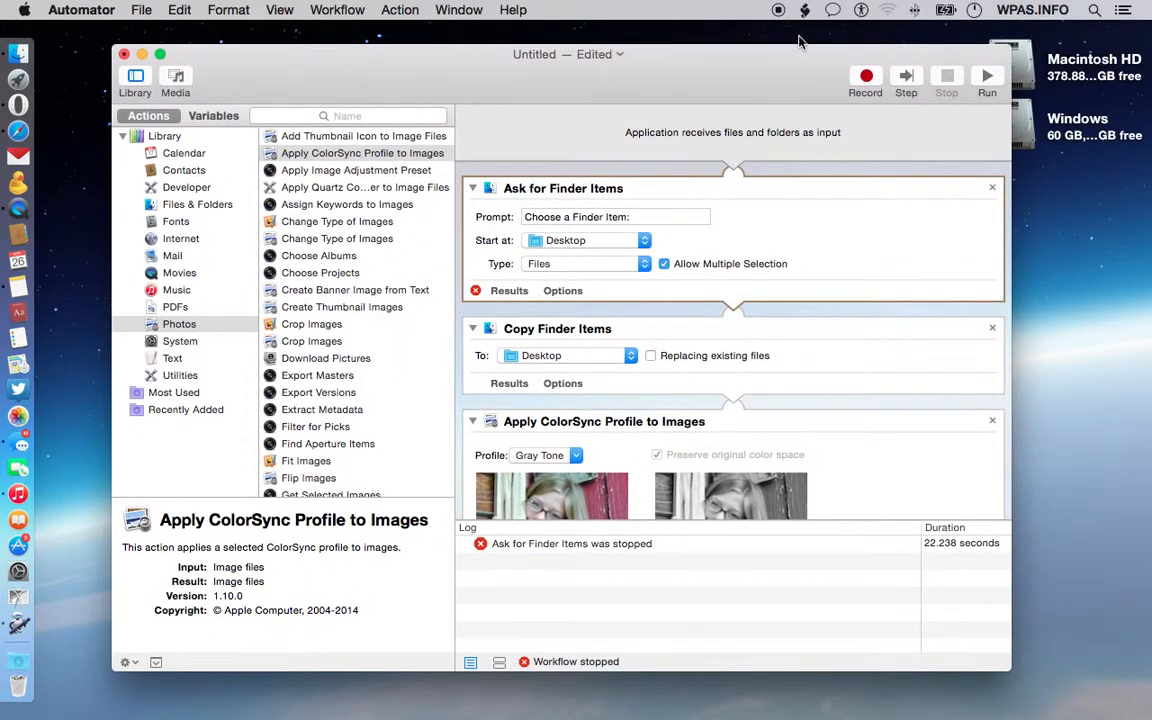
{"action": "scroll", "coordinate": [730, 350], "scroll_direction": "down", "scroll_amount": 3}
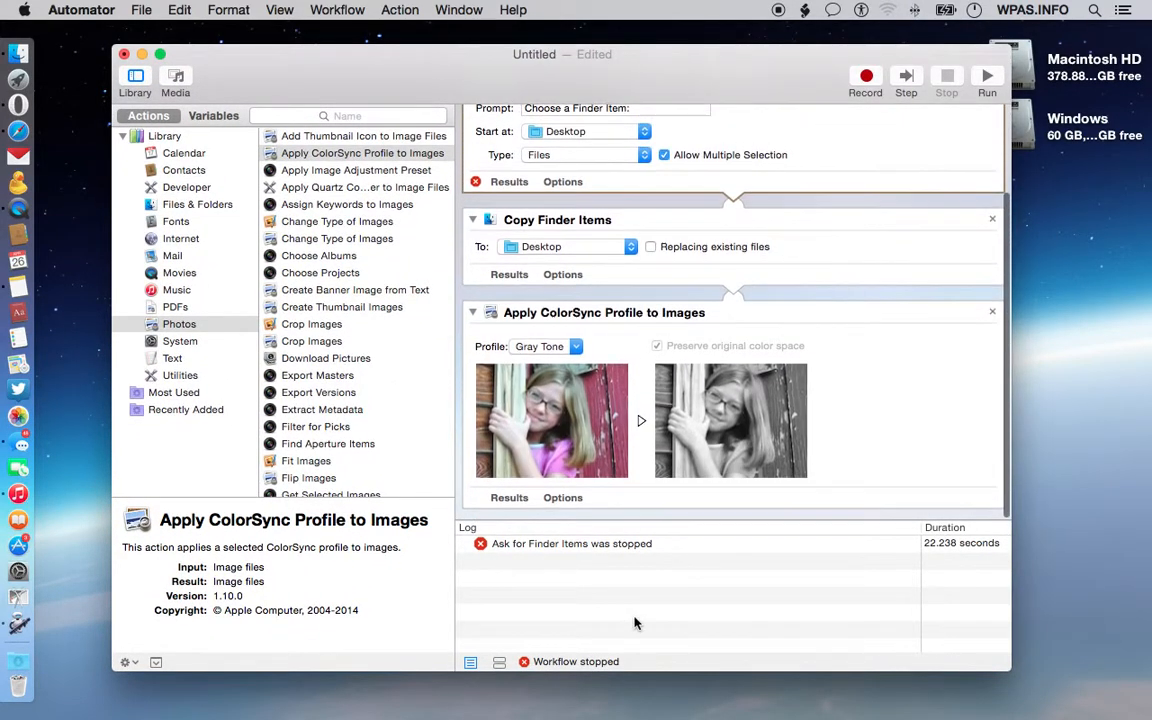
{"action": "left_click", "coordinate": [612, 545]}
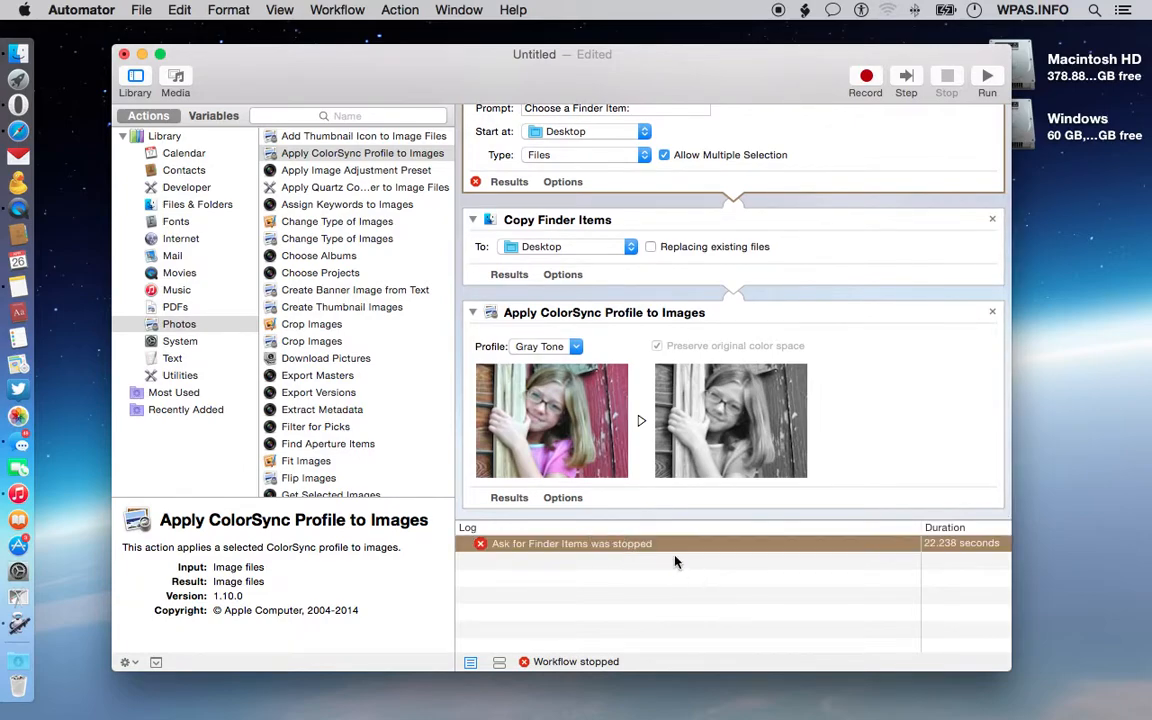
{"action": "left_click", "coordinate": [573, 546]}
{"action": "left_click", "coordinate": [509, 182]}
{"action": "scroll", "coordinate": [509, 182], "scroll_direction": "up", "scroll_amount": 5}
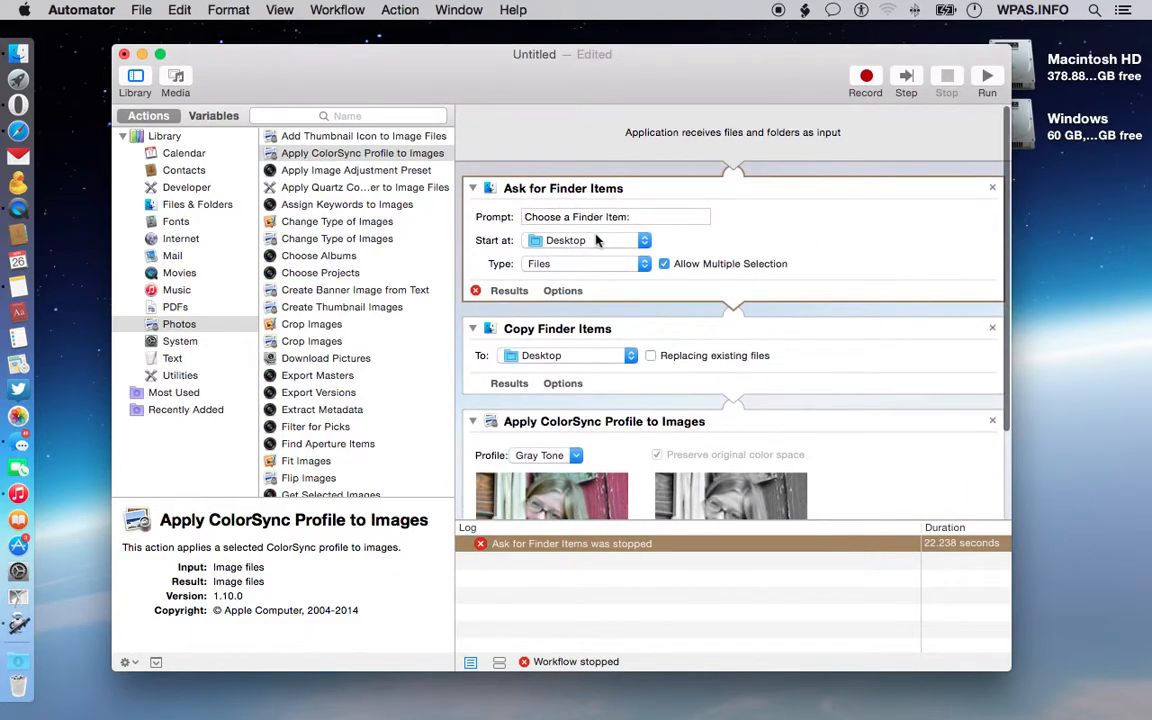
Step: Run the workflow again, accepting the warning and choosing Pano-Canyon_Lake-2.jpg from Pictures as input
{"action": "left_click", "coordinate": [892, 80]}
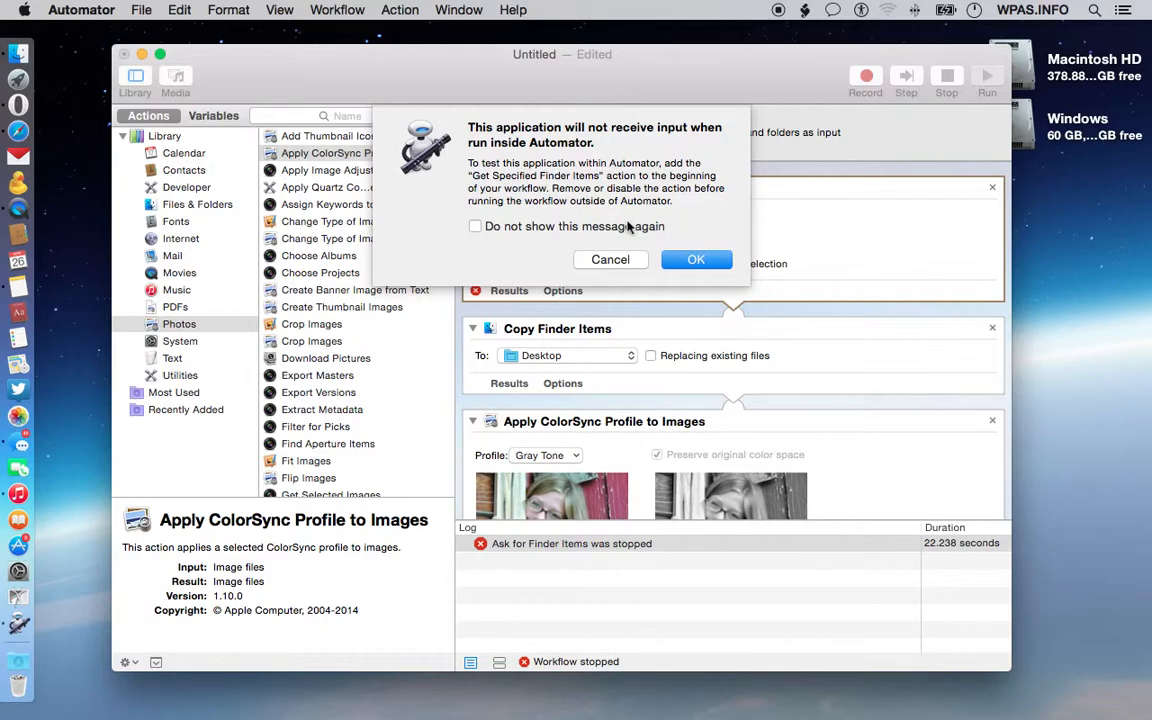
{"action": "left_click", "coordinate": [694, 259]}
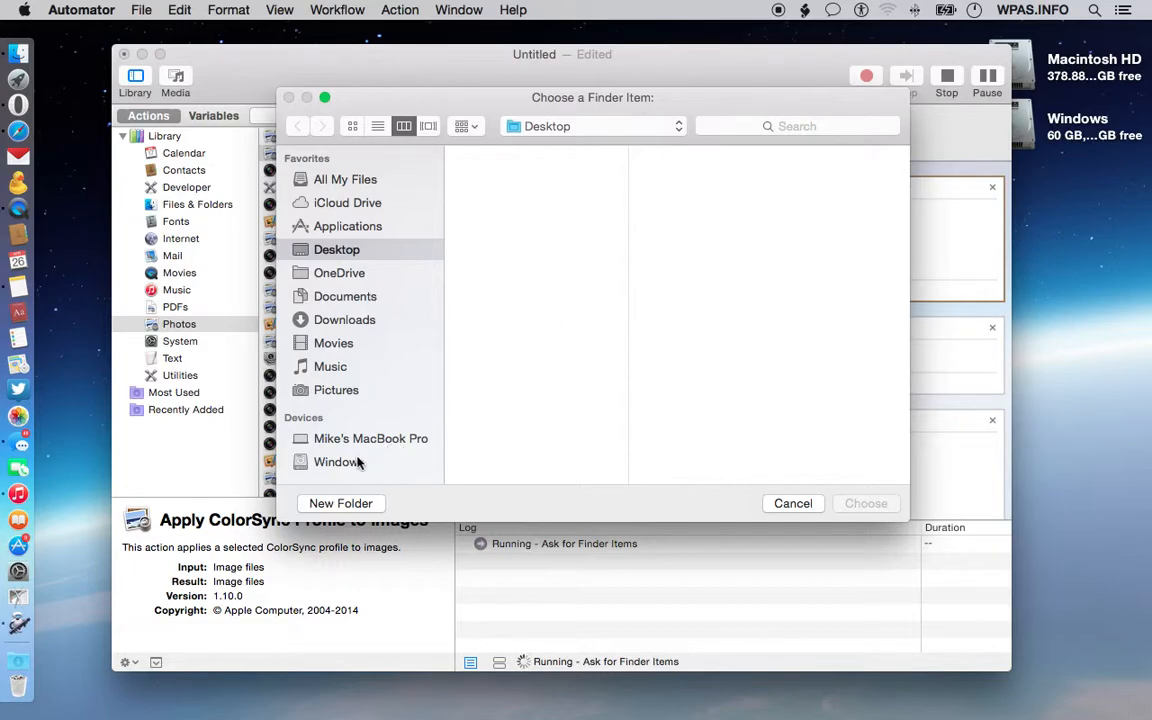
{"action": "left_click", "coordinate": [345, 390]}
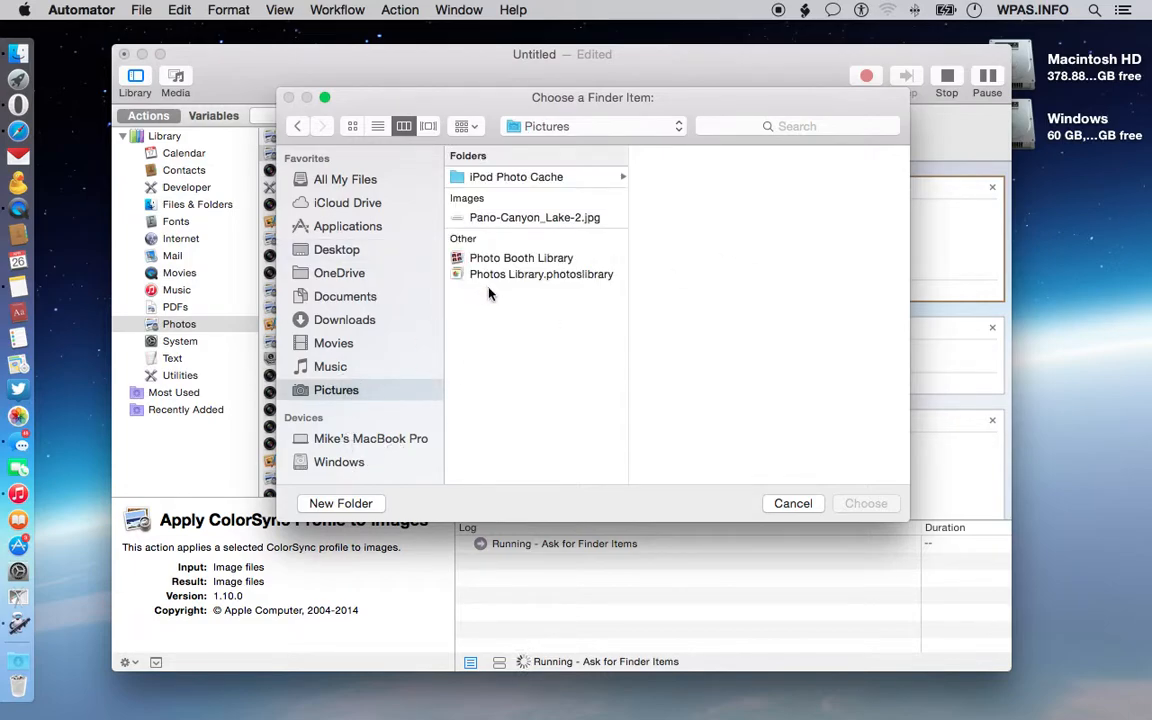
{"action": "left_click", "coordinate": [507, 219]}
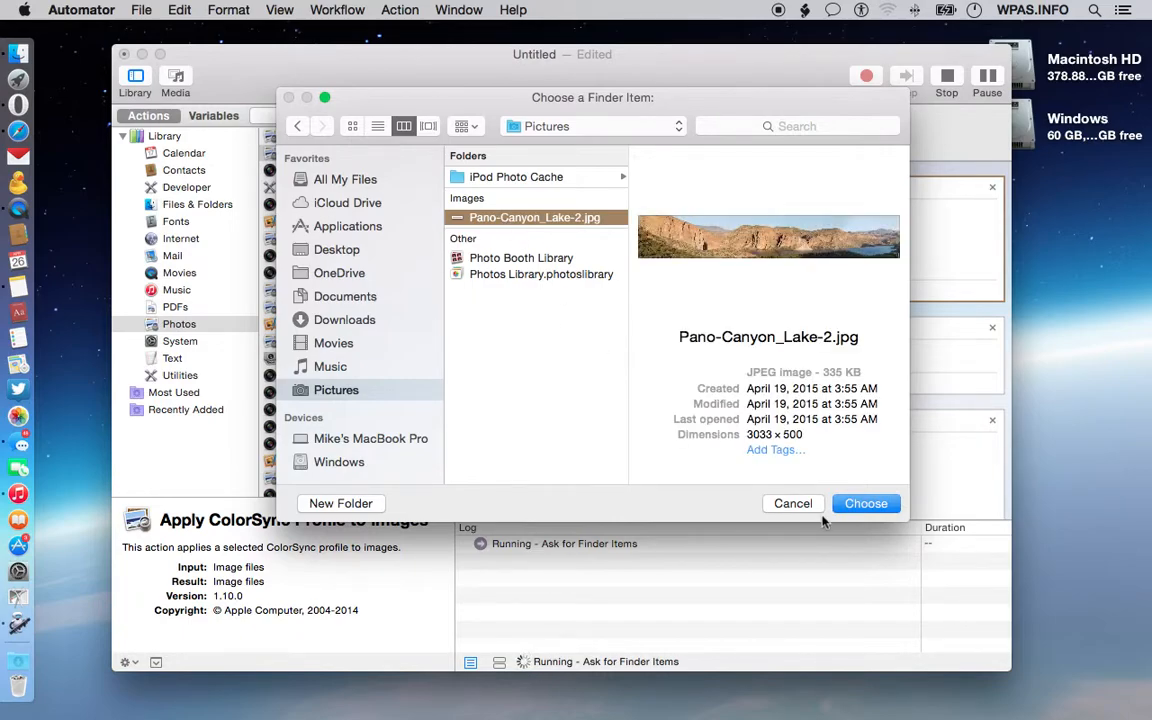
{"action": "left_click", "coordinate": [858, 505]}
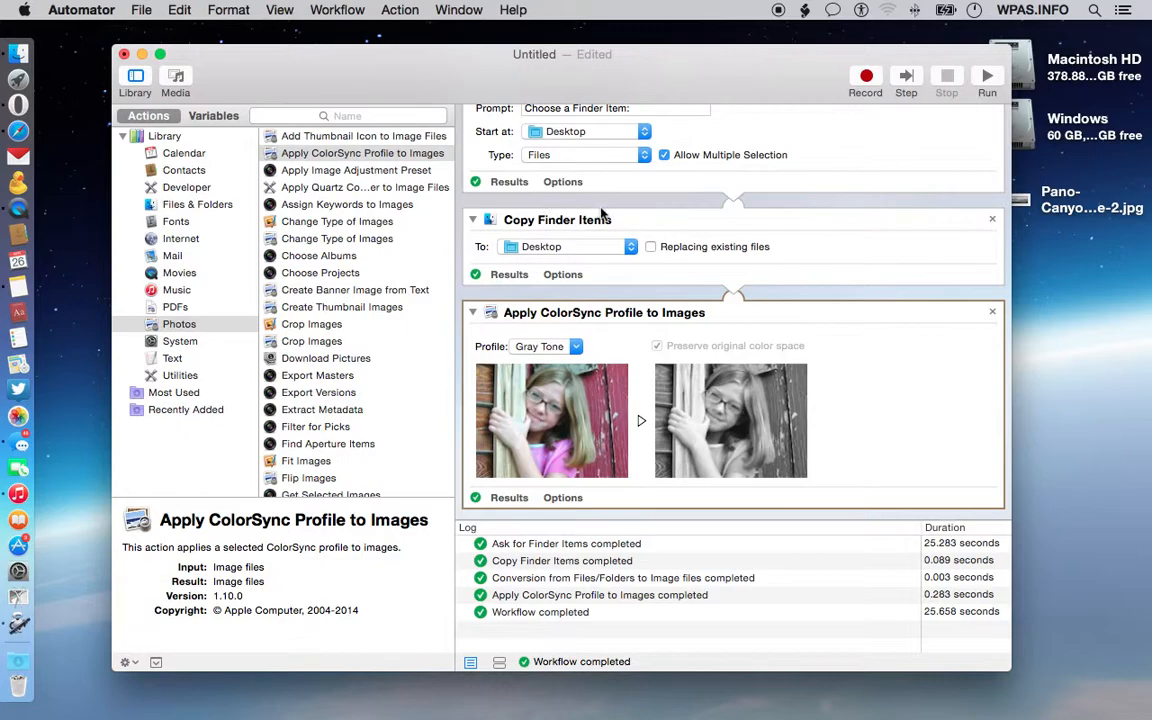
Step: Browse the menu-bar Scripts menu and check the Script Menu setting in Script Editor's General preferences
{"action": "left_click", "coordinate": [805, 10]}
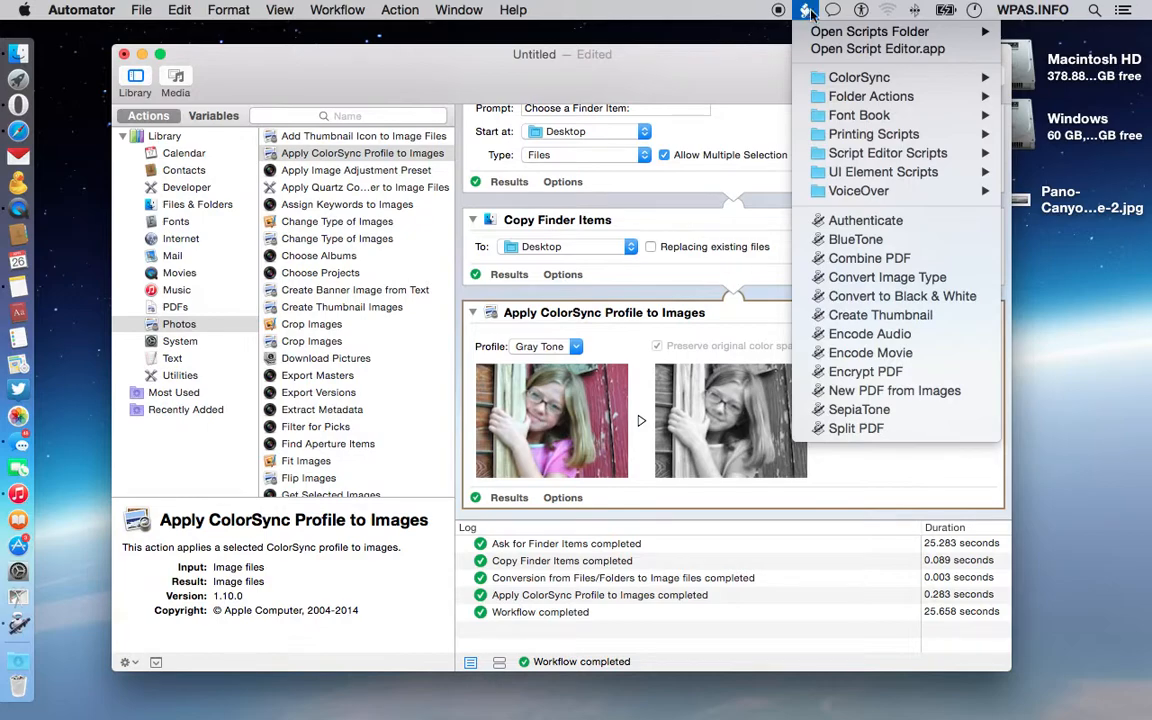
{"action": "left_click", "coordinate": [812, 10]}
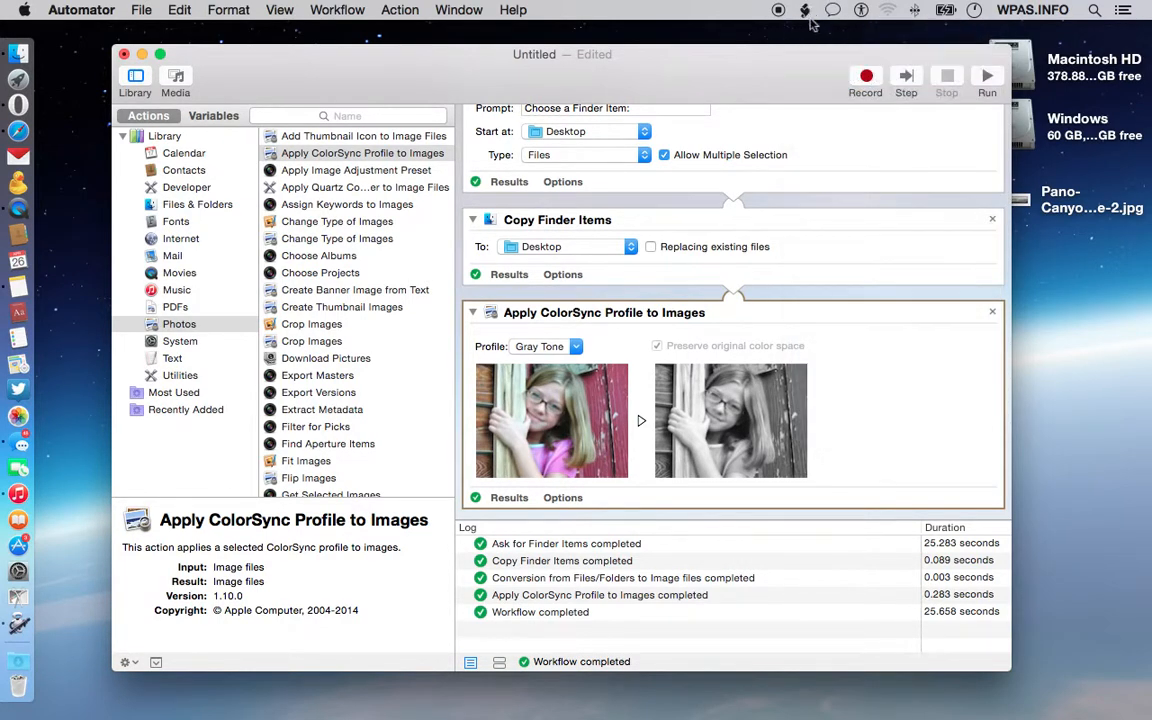
{"action": "key", "text": "F4"}
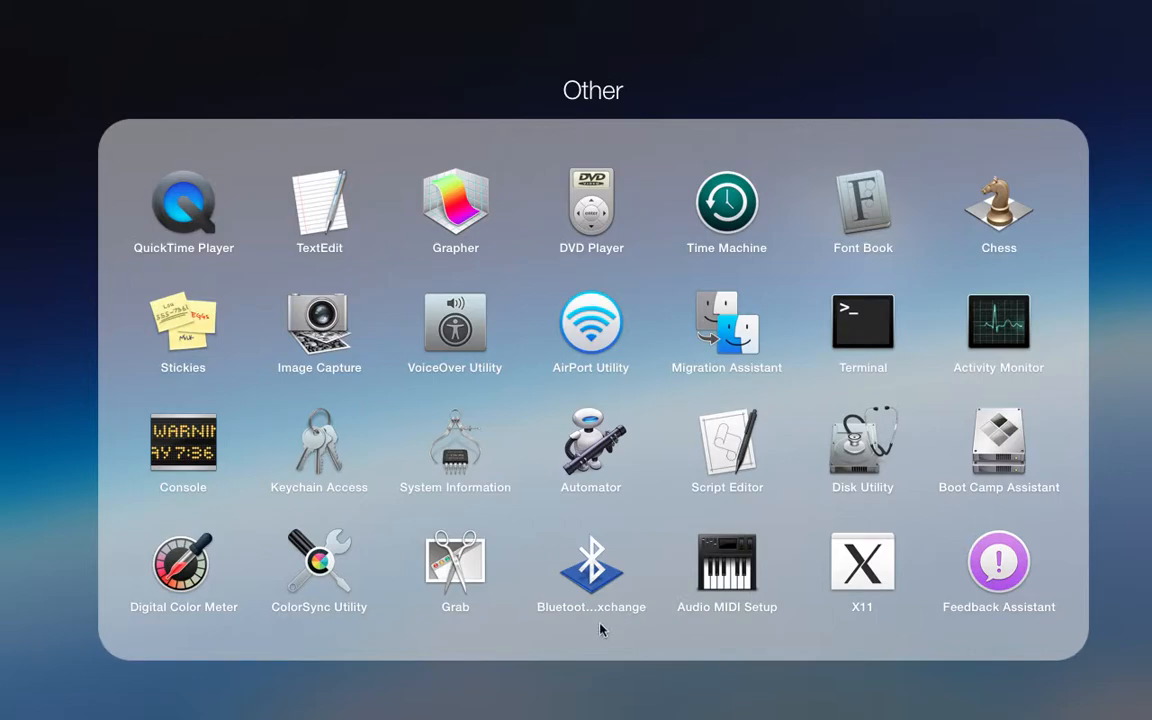
{"action": "left_click", "coordinate": [560, 708]}
{"action": "left_click", "coordinate": [853, 358]}
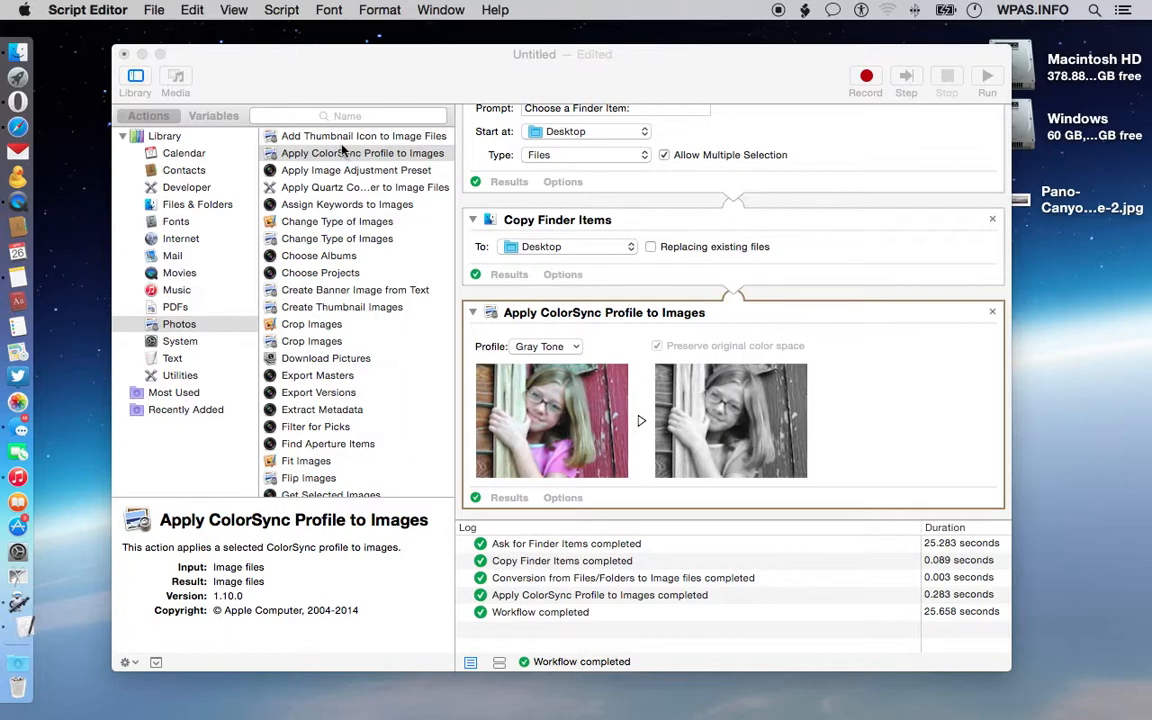
{"action": "left_click", "coordinate": [154, 10]}
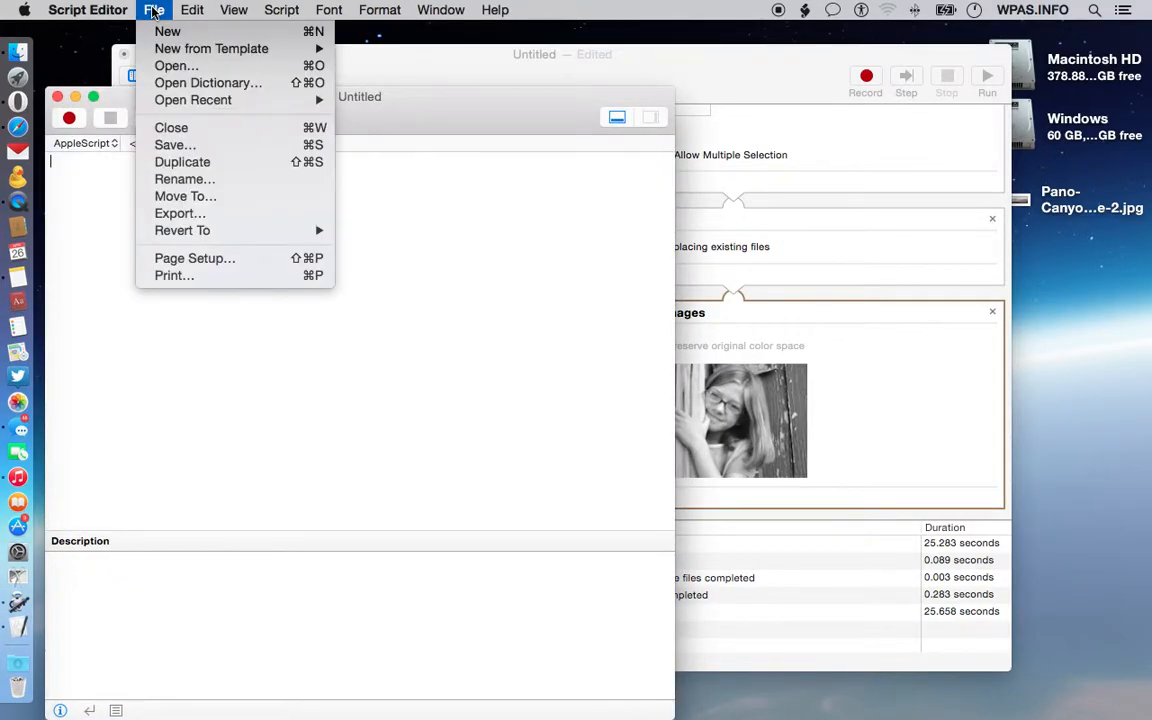
{"action": "left_click", "coordinate": [120, 61]}
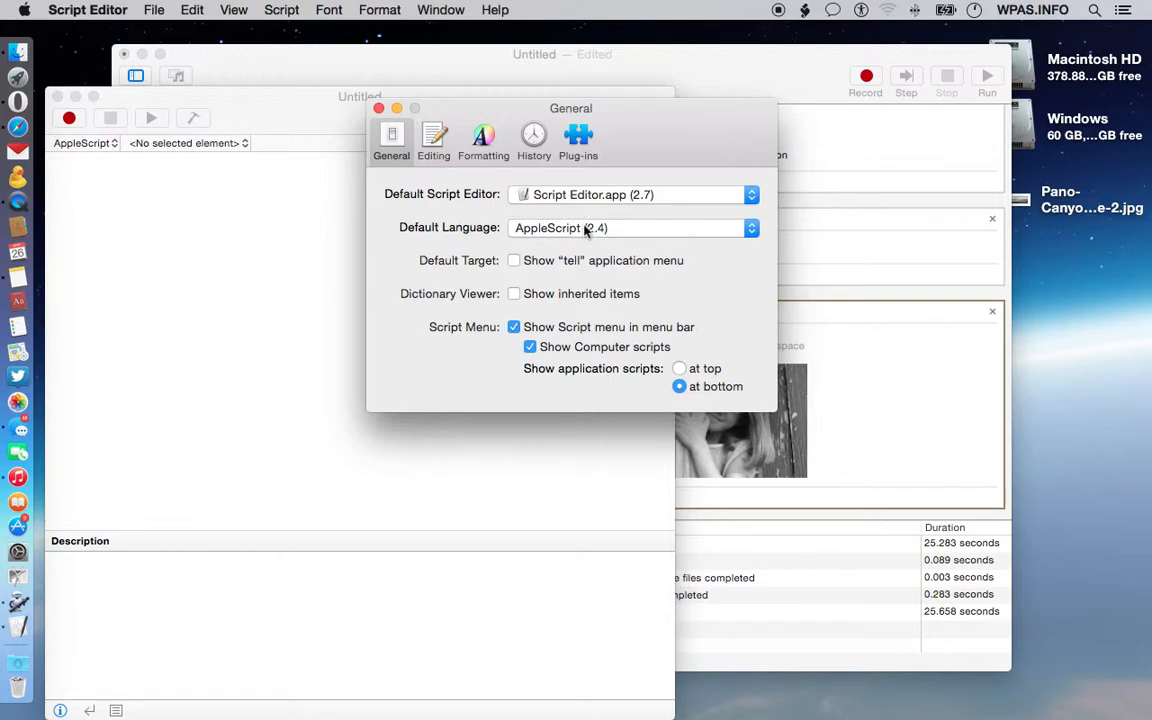
{"action": "left_click", "coordinate": [379, 108]}
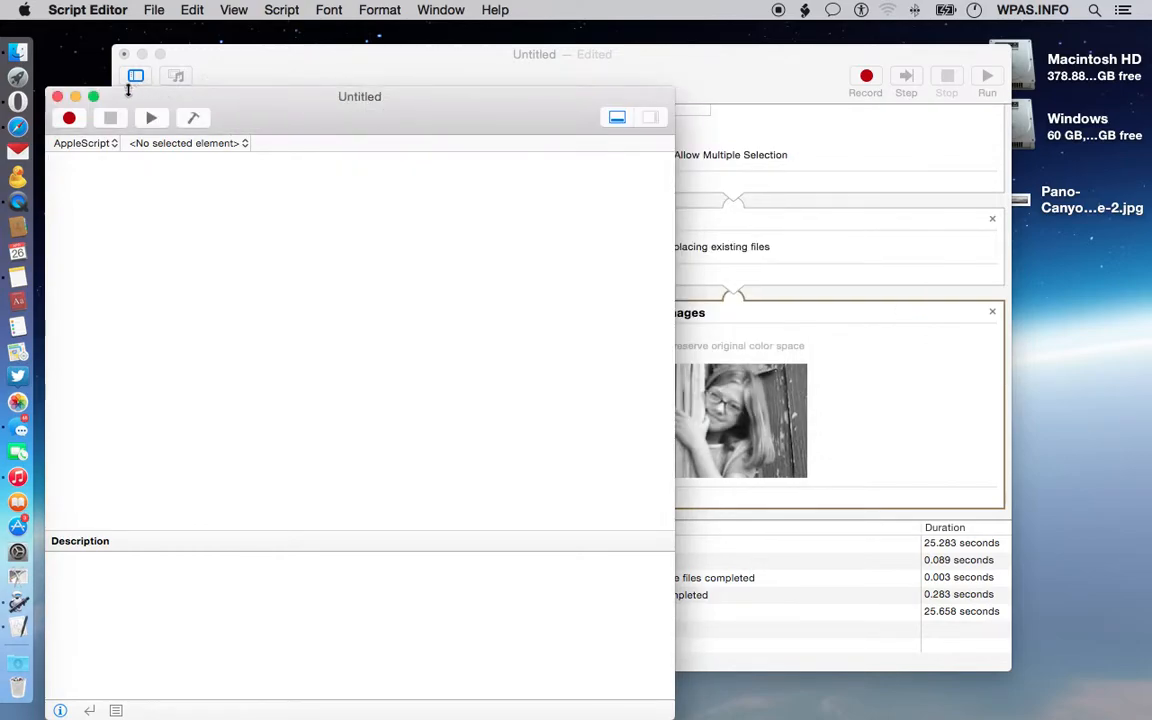
{"action": "left_click", "coordinate": [57, 96]}
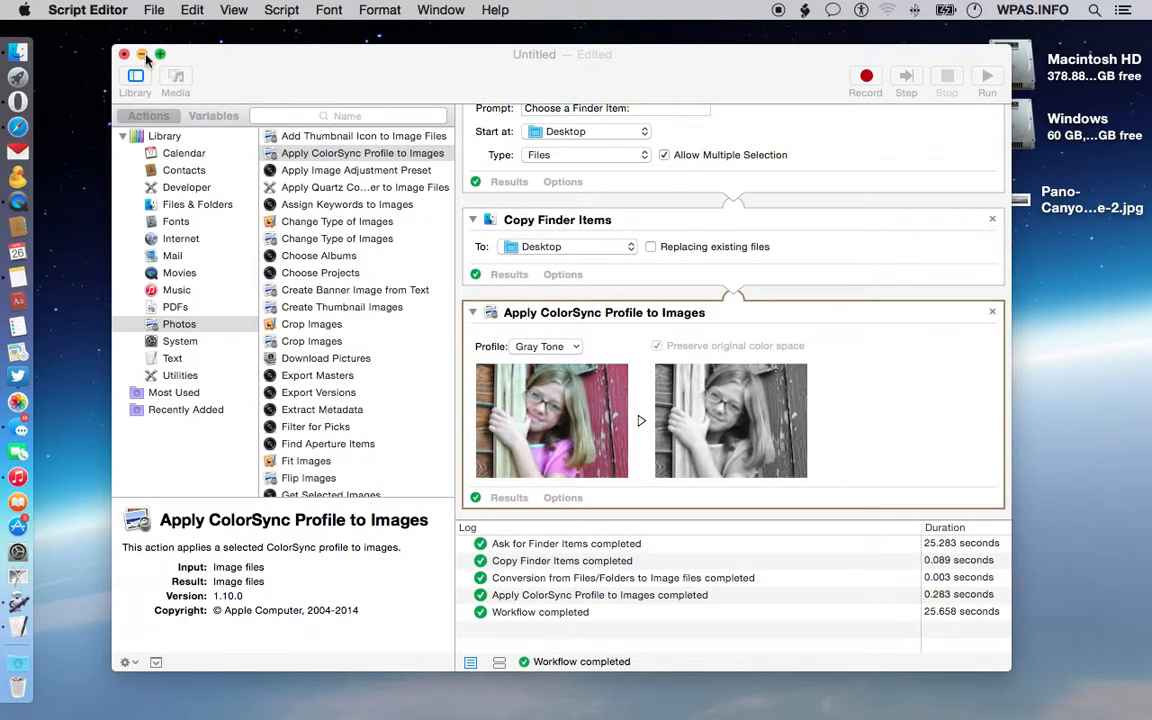
Step: Return to the Automator workflow and browse the menu-bar Scripts menu once more
{"action": "left_click", "coordinate": [255, 54]}
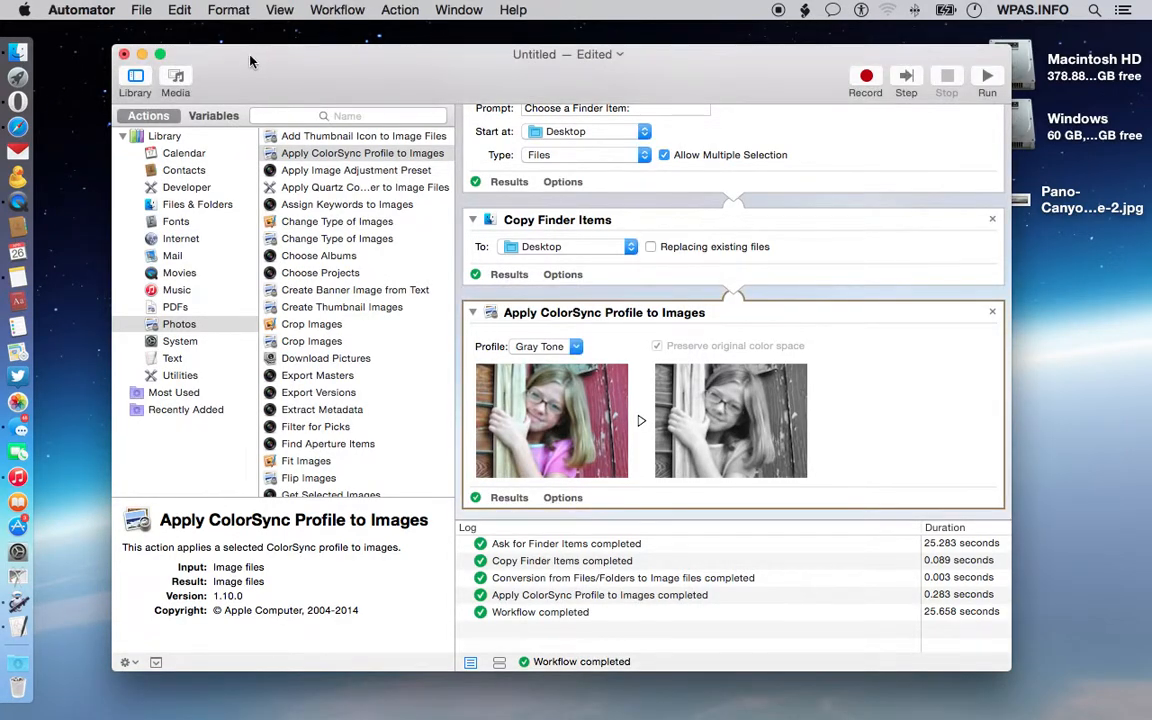
{"action": "left_click", "coordinate": [804, 10]}
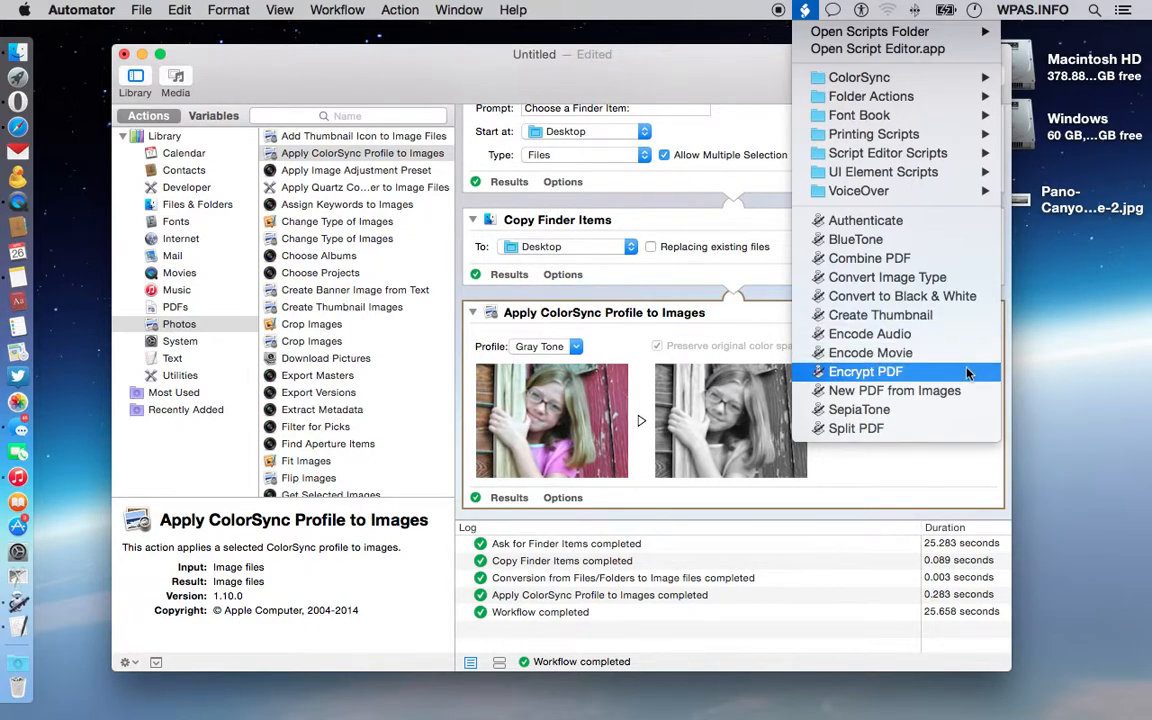
{"action": "left_click", "coordinate": [348, 67]}
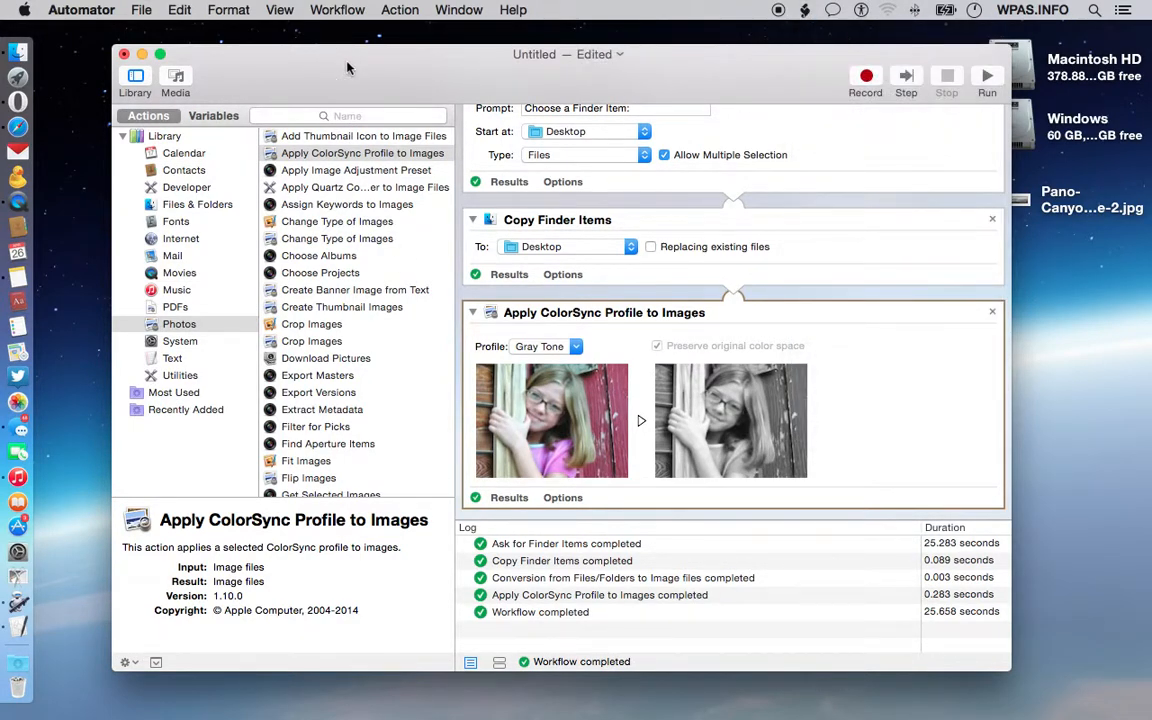
{"action": "mouse_move", "coordinate": [348, 67]}
{"action": "left_mouse_down"}
{"action": "mouse_move", "coordinate": [386, 64]}
{"action": "mouse_move", "coordinate": [346, 71]}
{"action": "left_mouse_up"}
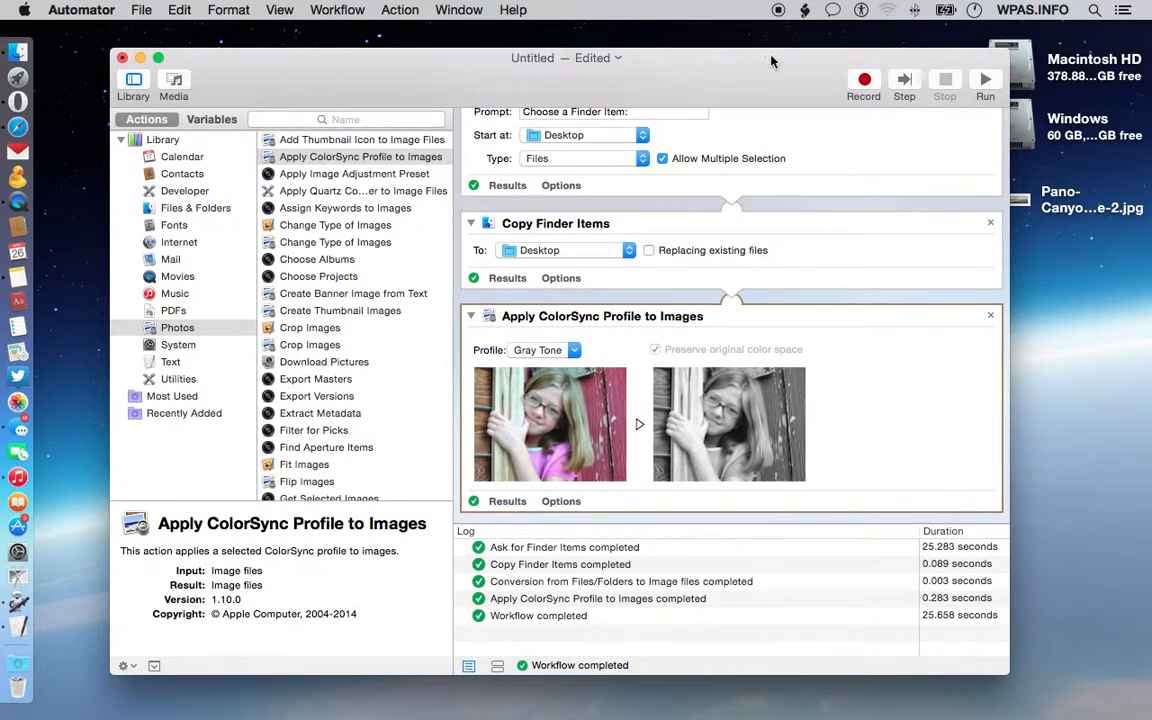